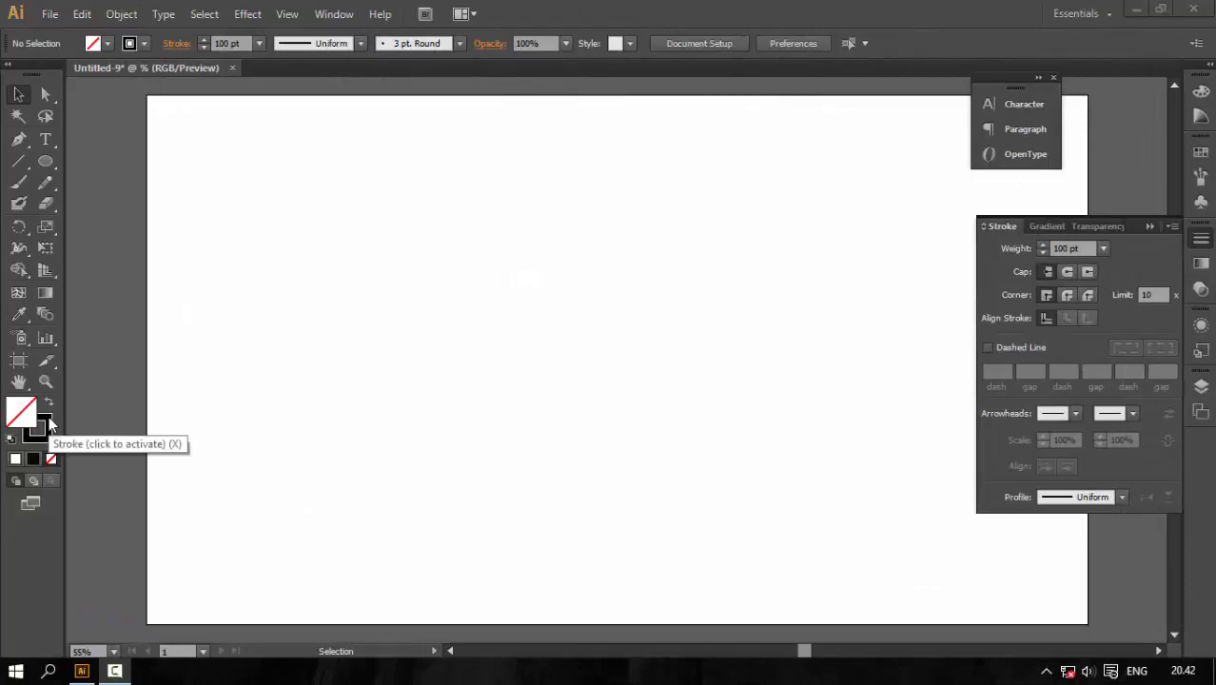
Step: Draw a straight horizontal line with a 100 pt black stroke across the middle of the artboard
{"action": "left_click", "coordinate": [49, 418]}
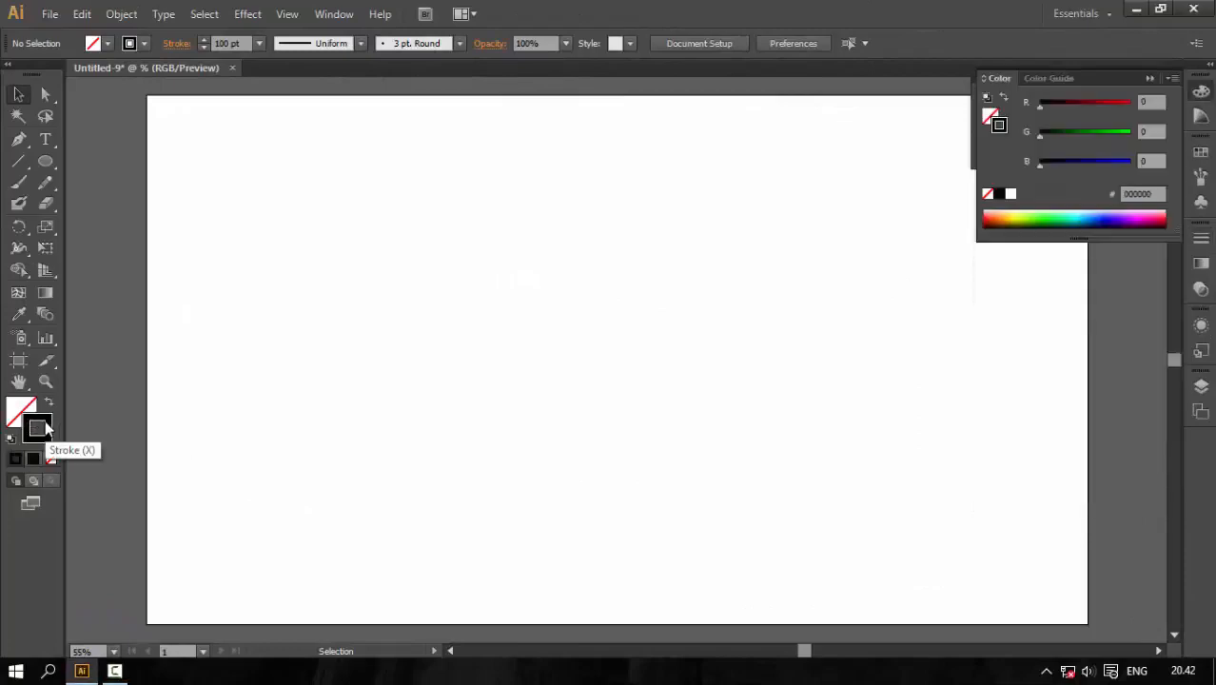
{"action": "left_click", "coordinate": [18, 161]}
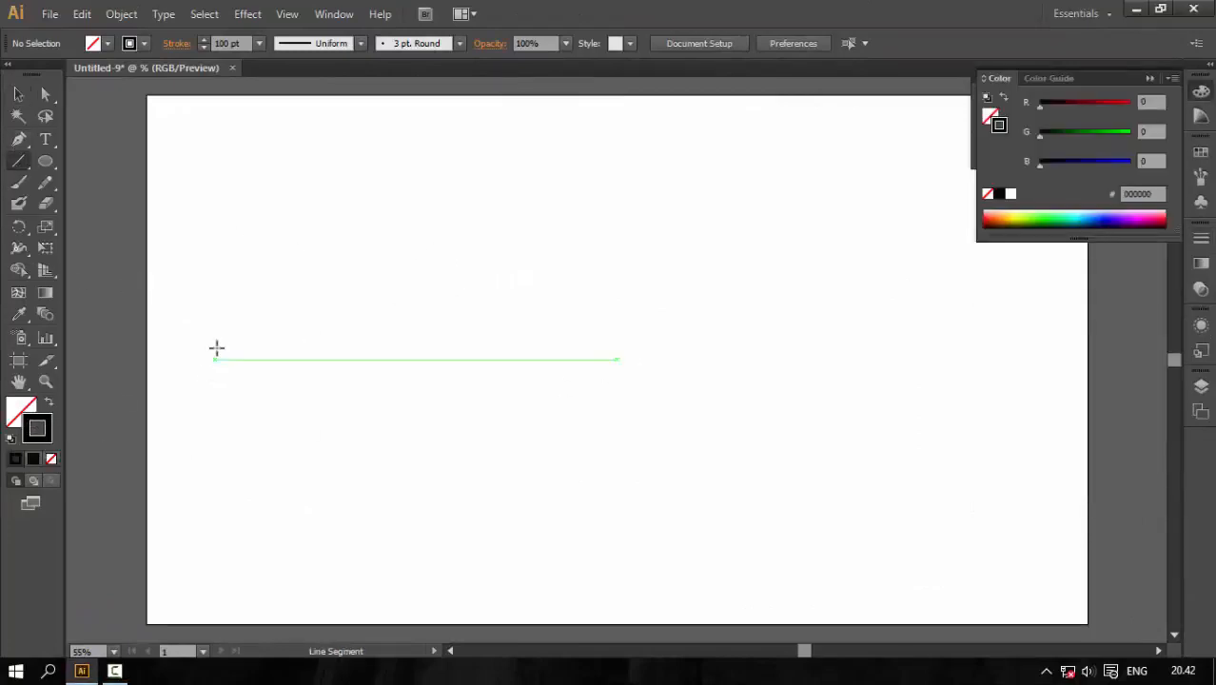
{"action": "left_click_drag", "start_coordinate": [200, 332], "coordinate": [784, 333]}
{"action": "left_click", "coordinate": [17, 95]}
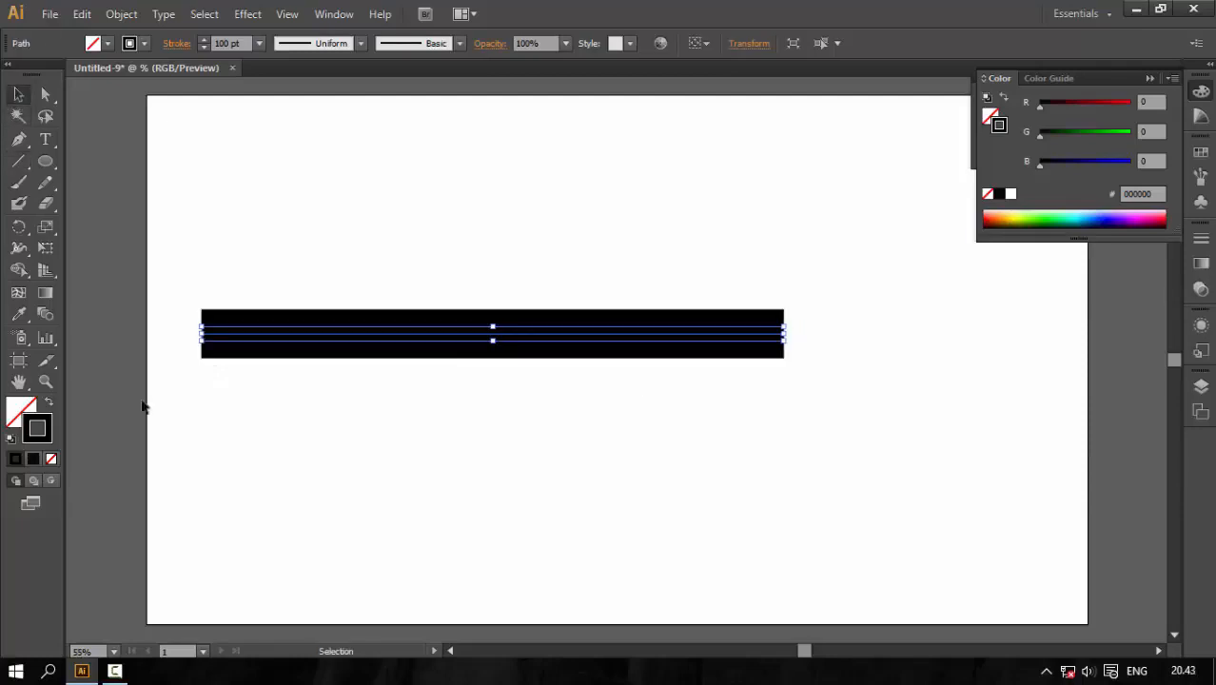
Step: Paste a copy of the black line in front of the original and set the copy's stroke weight to 90 pt
{"action": "left_click", "coordinate": [1200, 245]}
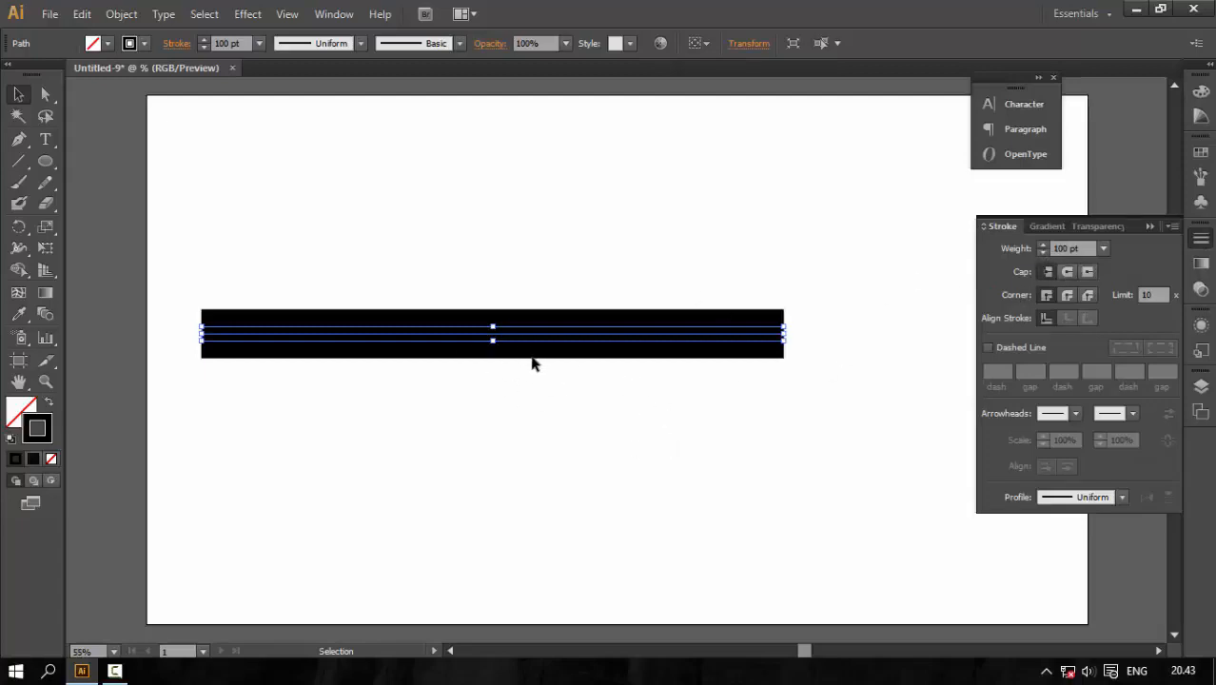
{"action": "left_click", "coordinate": [84, 14]}
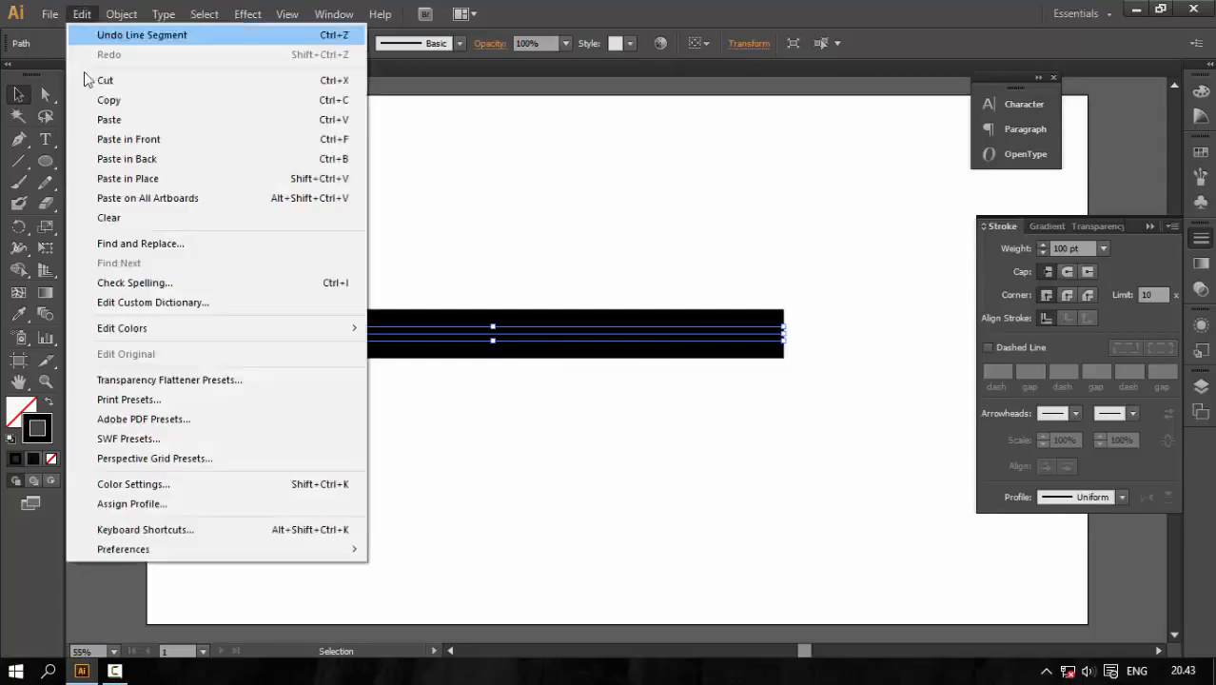
{"action": "left_click", "coordinate": [107, 100]}
{"action": "left_click", "coordinate": [83, 15]}
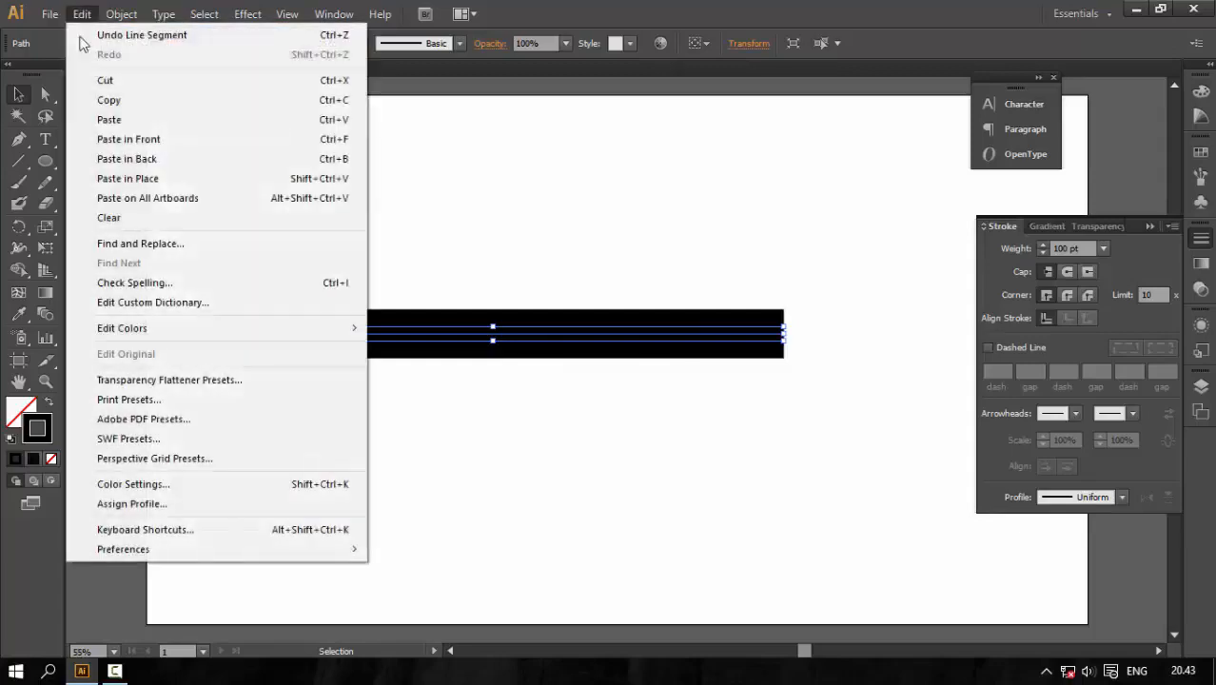
{"action": "left_click", "coordinate": [109, 139]}
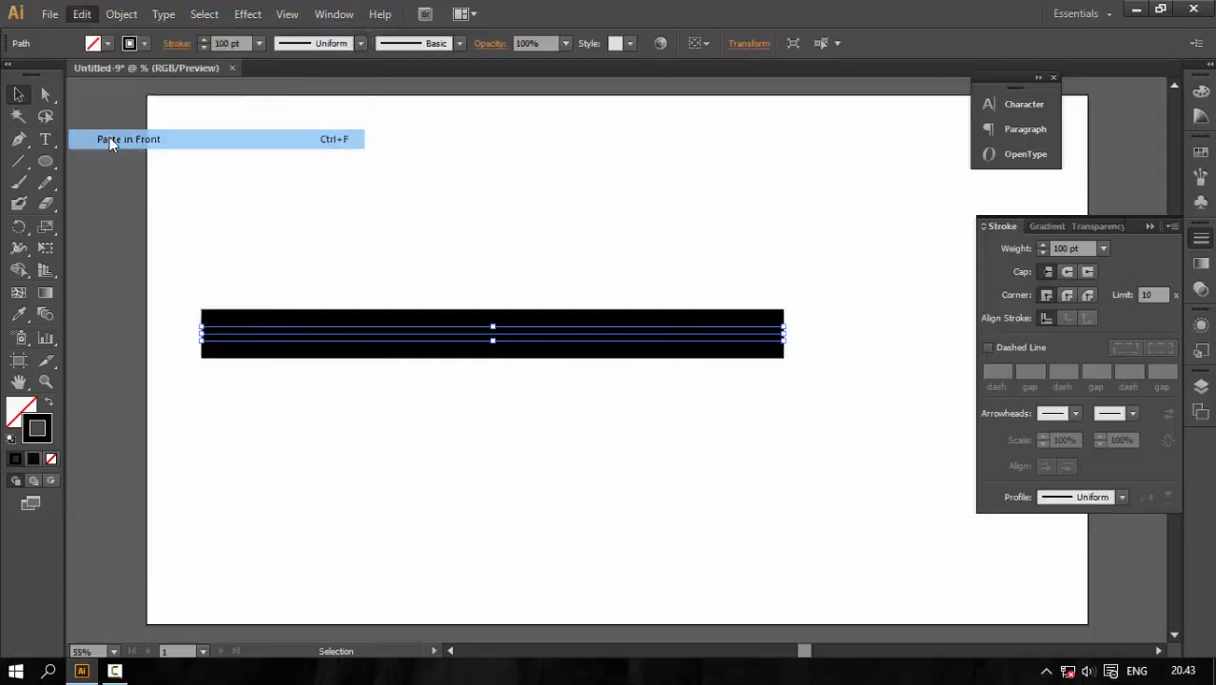
{"action": "left_click", "coordinate": [1086, 247]}
{"action": "type", "text": "90"}
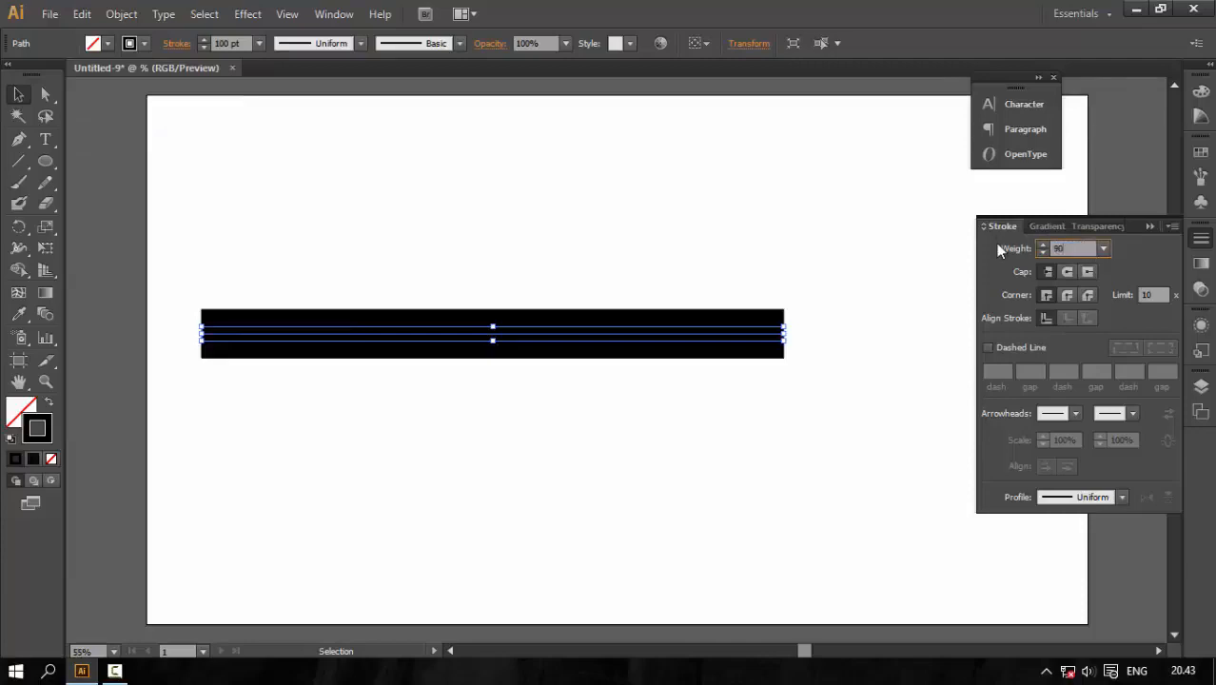
{"action": "key", "text": "Return"}
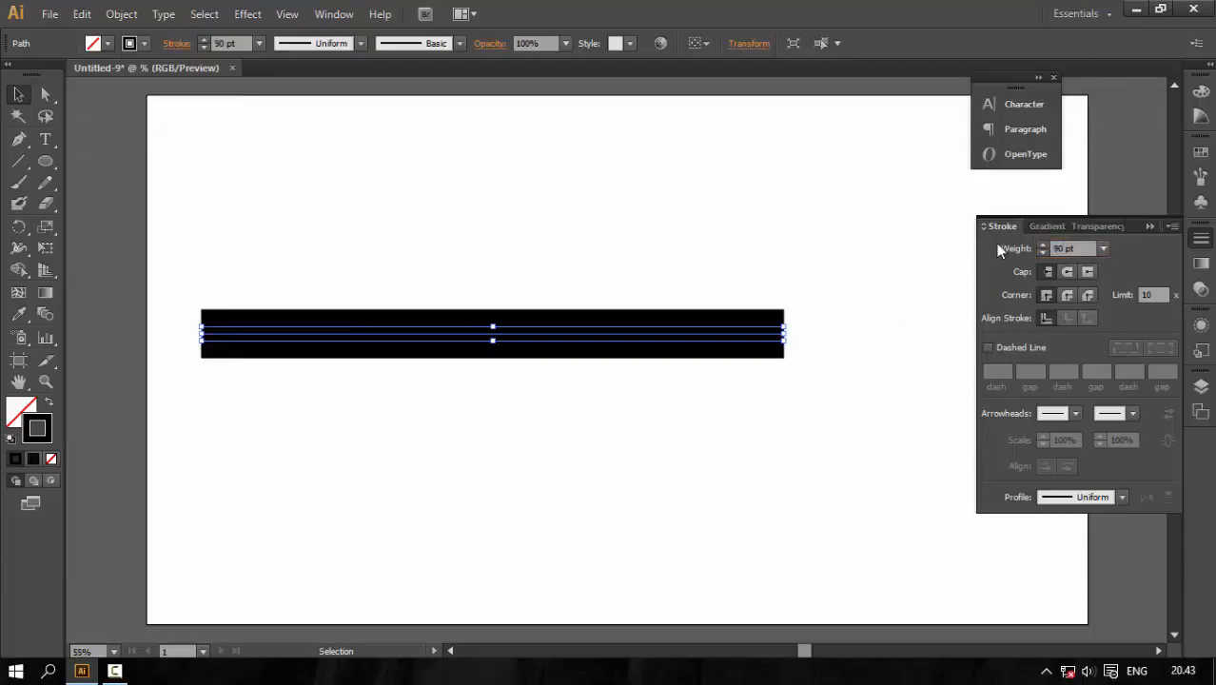
Step: Recolour the 90 pt line's stroke to near-white #F7F5F5
{"action": "double_click", "coordinate": [49, 426]}
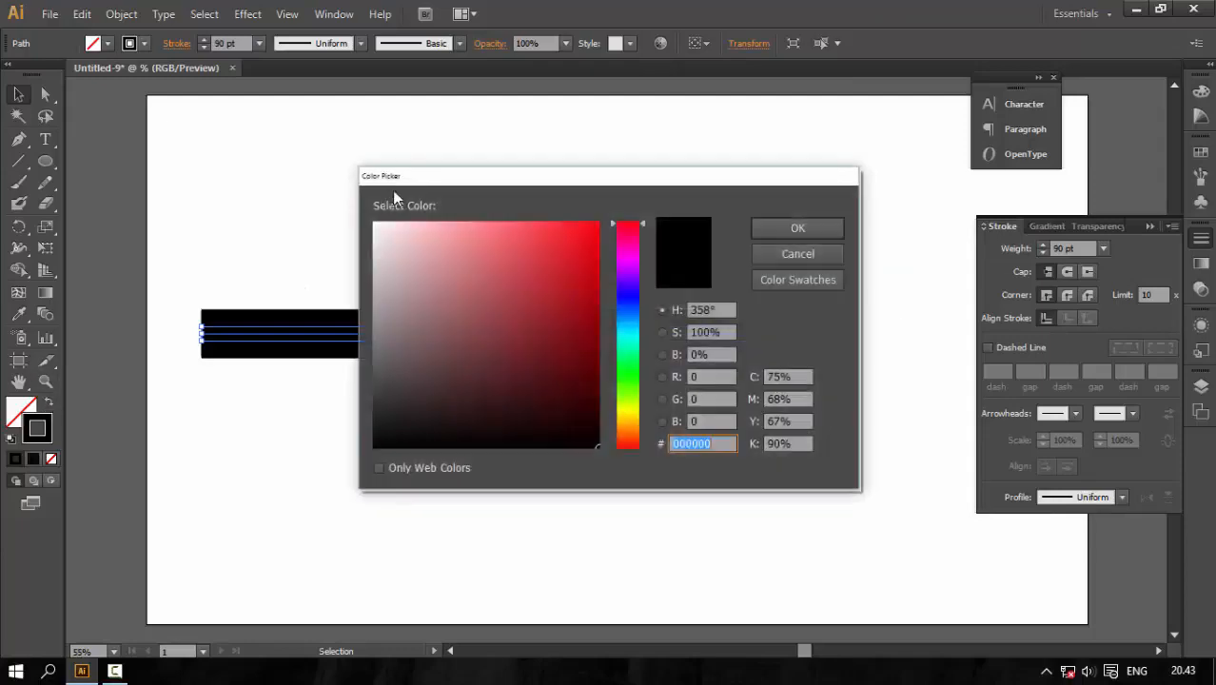
{"action": "left_click", "coordinate": [376, 226]}
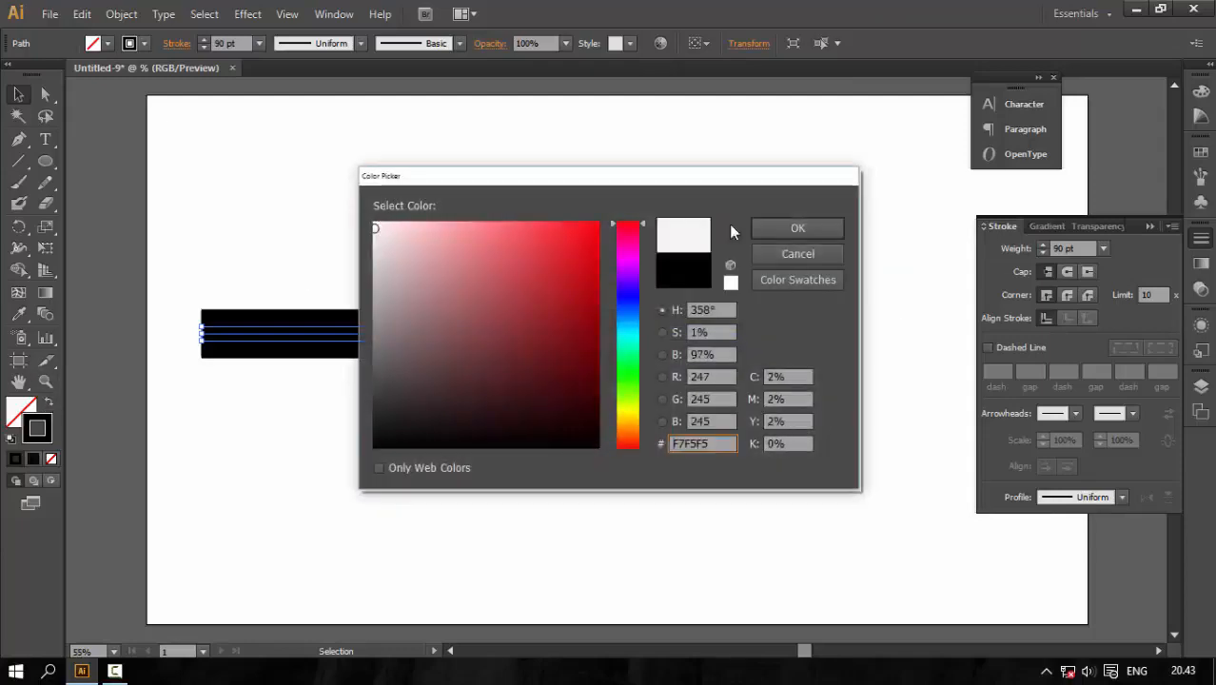
{"action": "left_click", "coordinate": [789, 228]}
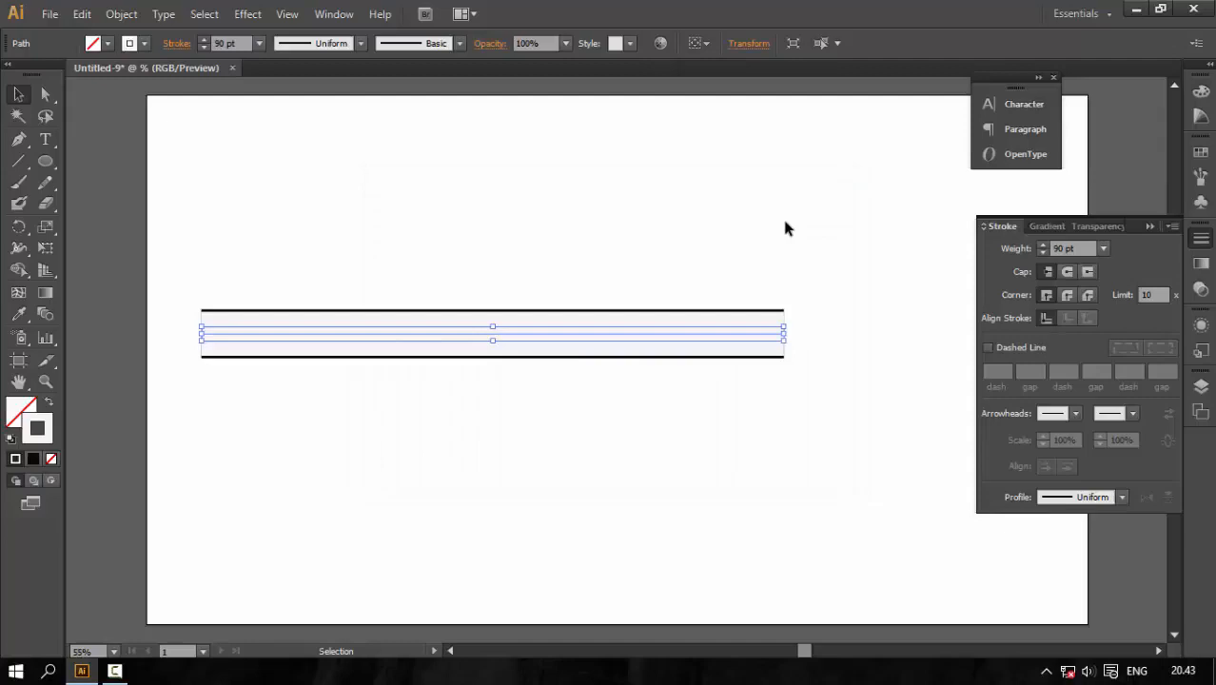
Step: Turn the near-white line into a dashed line with a 6 pt dash and a 6 pt gap
{"action": "left_click", "coordinate": [987, 348]}
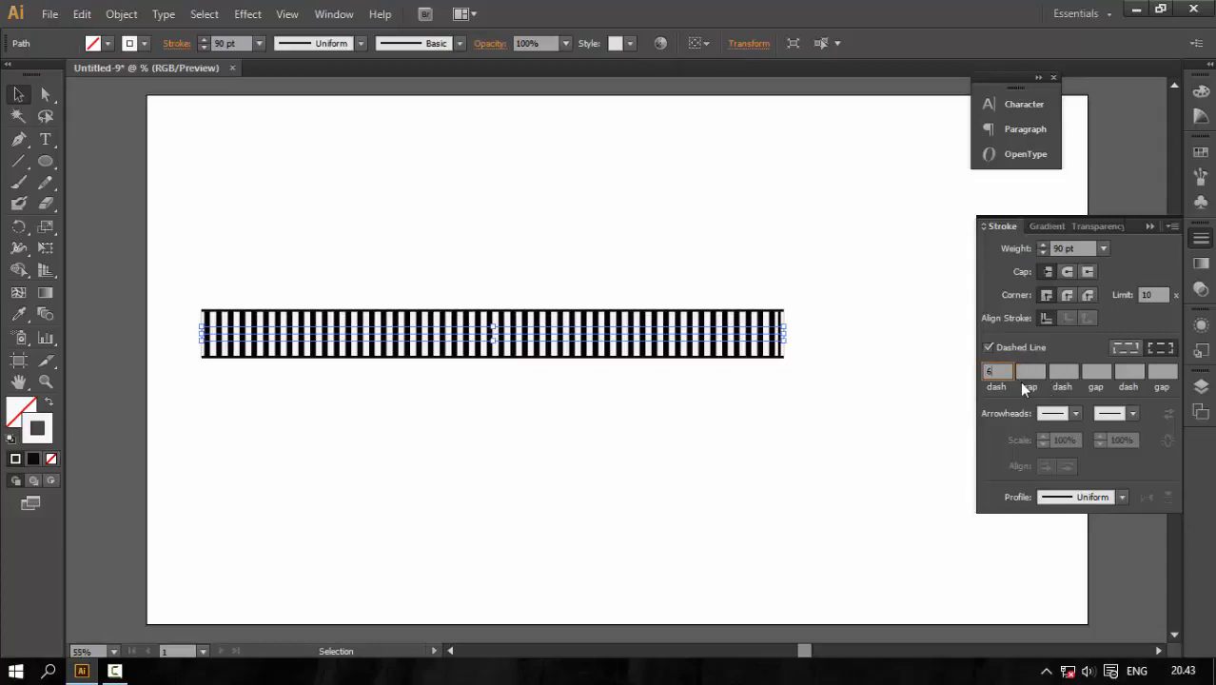
{"action": "key", "text": "Tab"}
{"action": "type", "text": "6"}
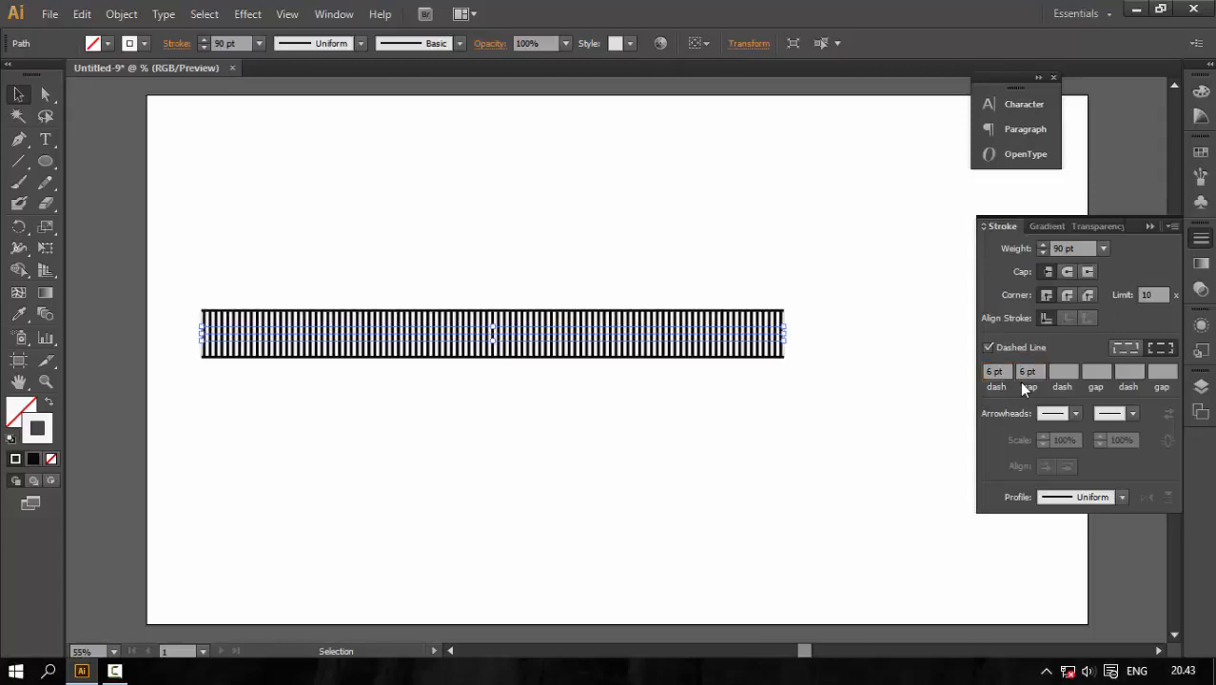
Step: Paste a copy of the dashed line in front and turn off the copy's dashes
{"action": "left_click", "coordinate": [82, 13]}
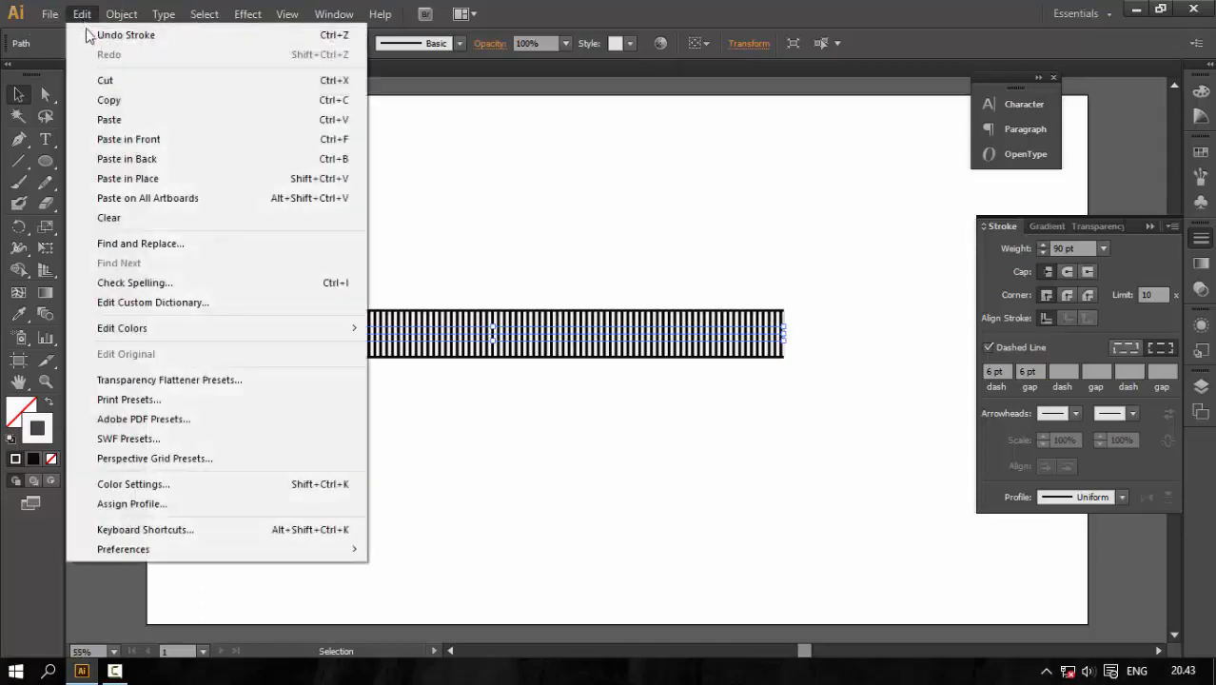
{"action": "left_click", "coordinate": [121, 101]}
{"action": "left_click", "coordinate": [82, 14]}
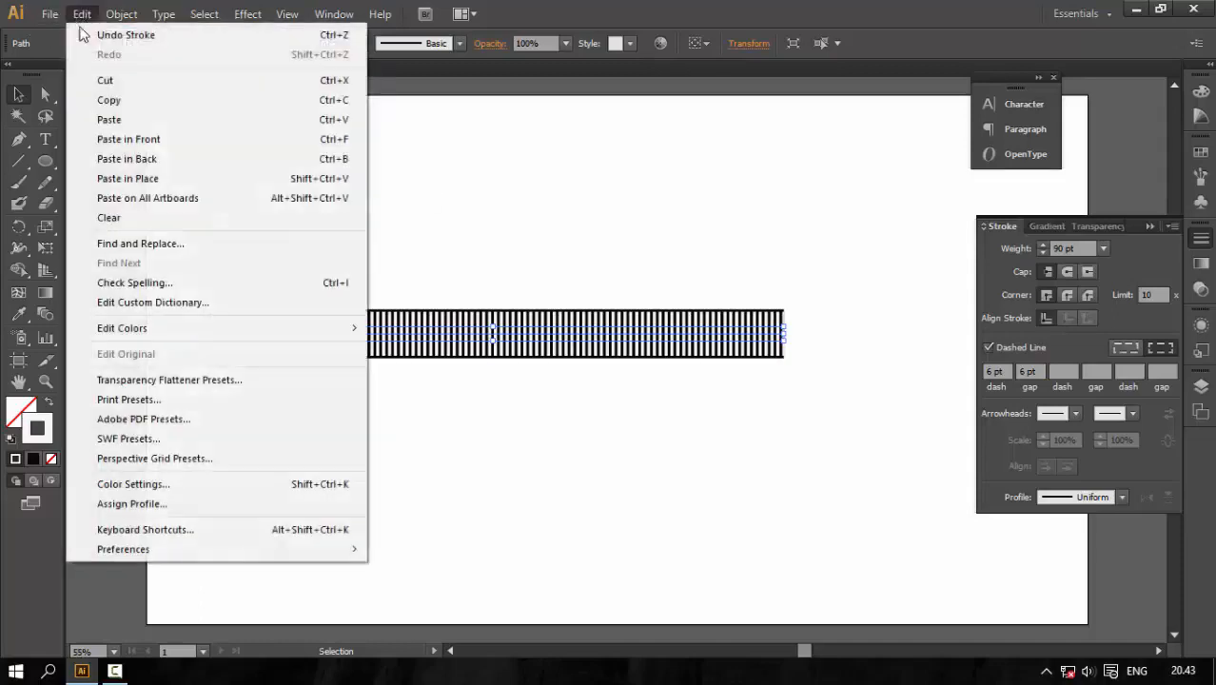
{"action": "left_click", "coordinate": [132, 144]}
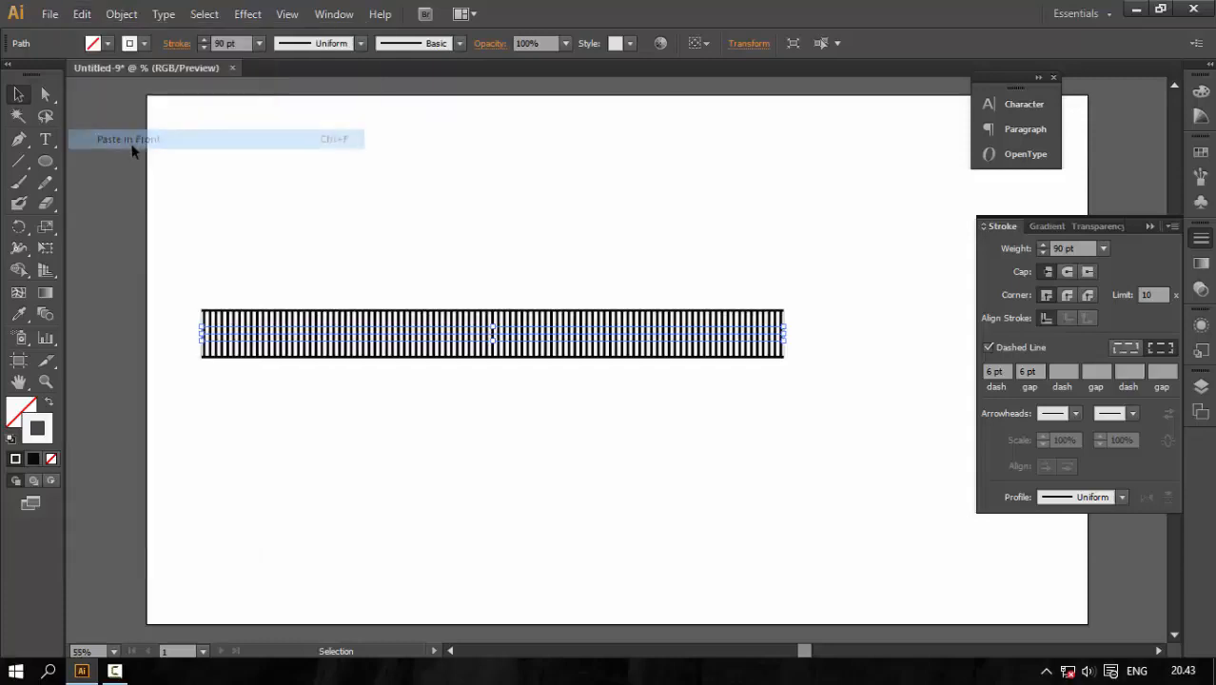
{"action": "left_click", "coordinate": [987, 348]}
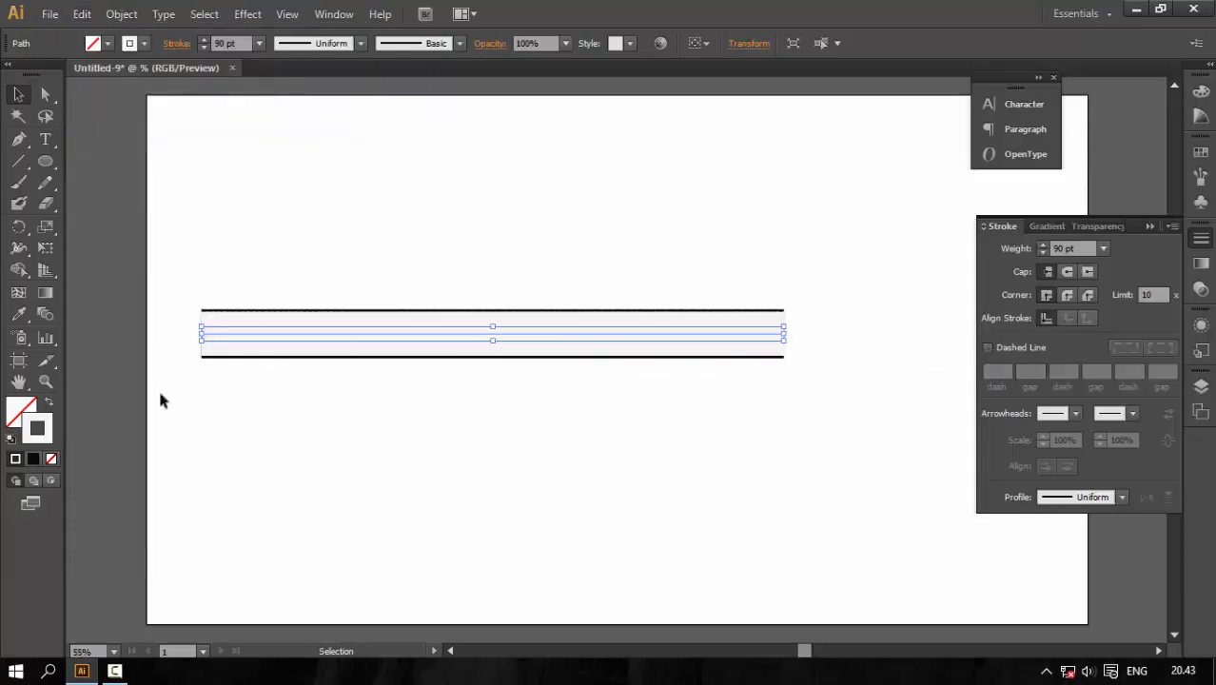
Step: Recolour the solid copy's stroke to near-black #050505 and set its weight to 80 pt
{"action": "double_click", "coordinate": [43, 433]}
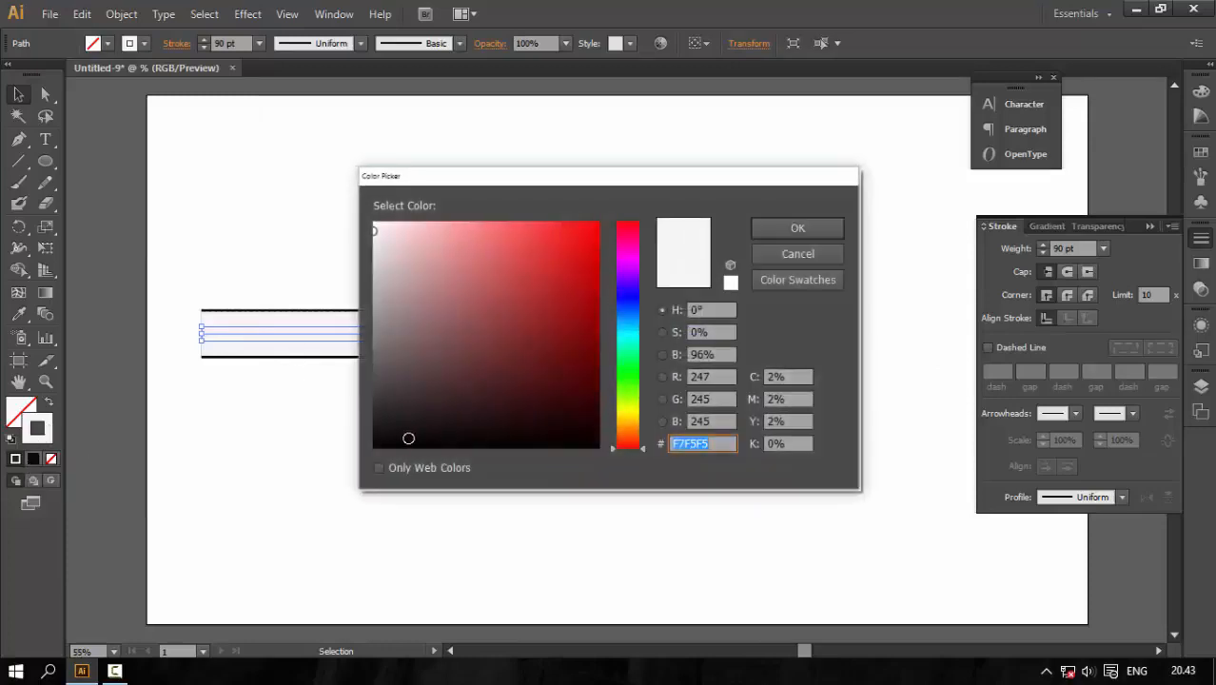
{"action": "left_click_drag", "start_coordinate": [408, 438], "coordinate": [378, 444]}
{"action": "left_click", "coordinate": [816, 233]}
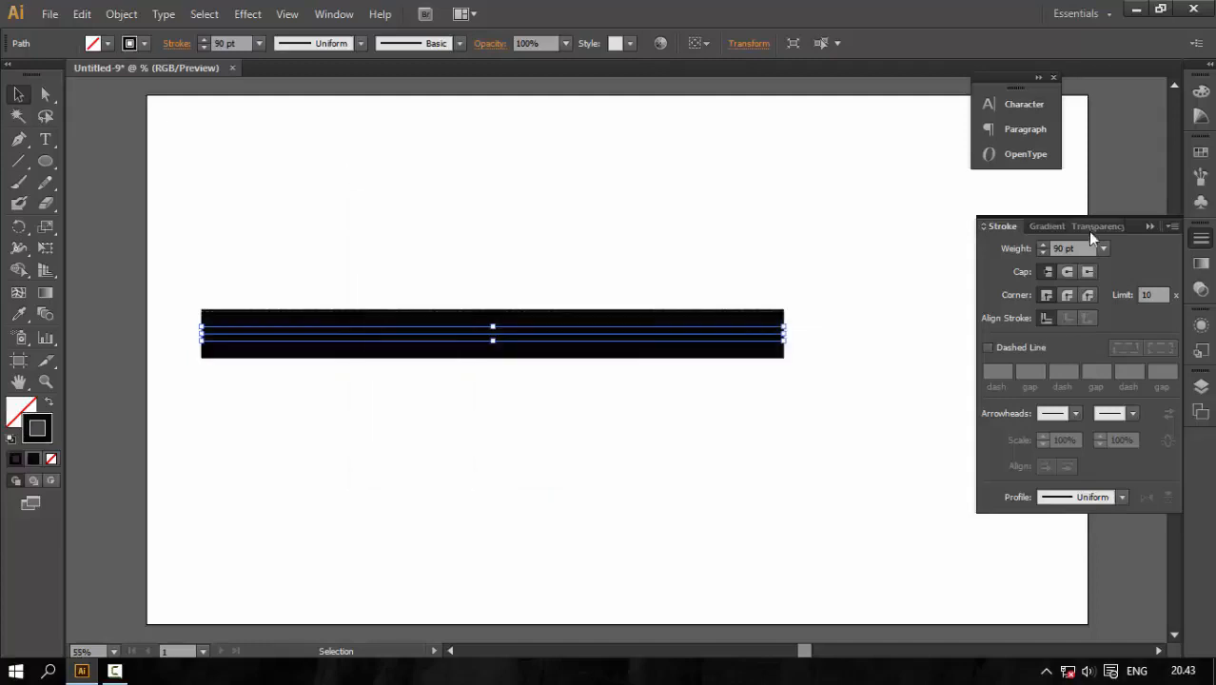
{"action": "left_click_drag", "start_coordinate": [1079, 247], "coordinate": [1027, 247]}
{"action": "type", "text": "80"}
{"action": "key", "text": "Return"}
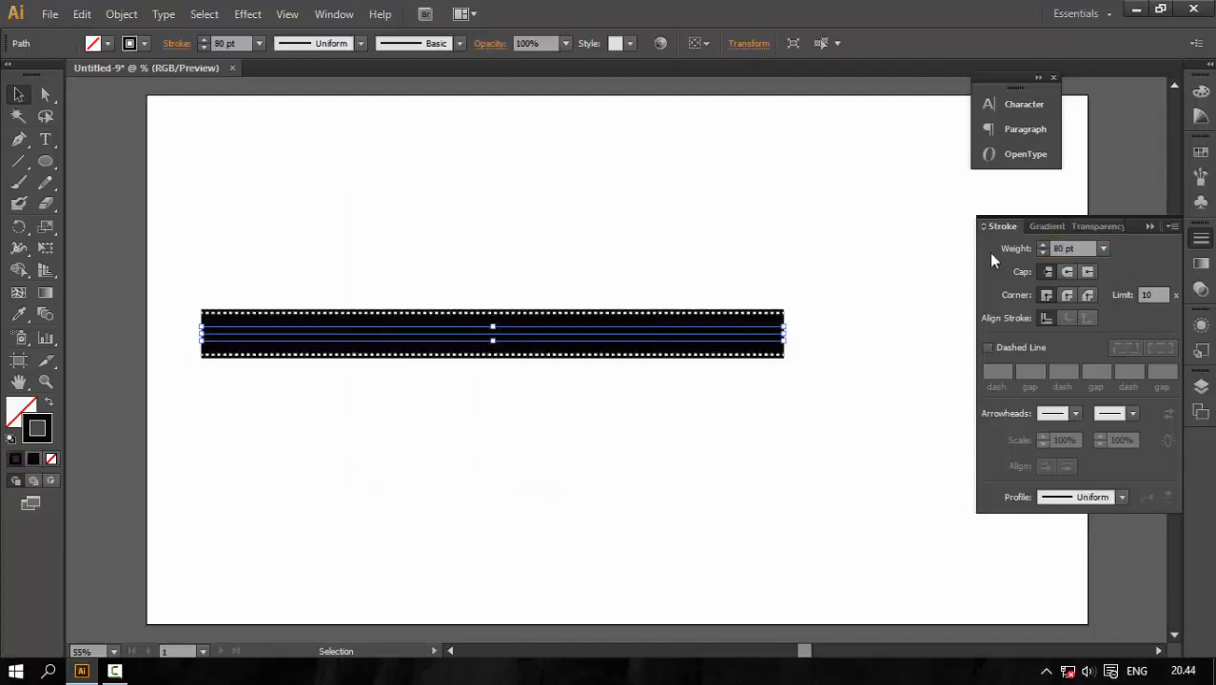
Step: Paste a copy of the 80 pt line in front and dash it with a 72 pt dash and a 6 pt gap
{"action": "left_click", "coordinate": [82, 14]}
{"action": "left_click", "coordinate": [107, 100]}
{"action": "left_click", "coordinate": [82, 14]}
{"action": "left_click", "coordinate": [110, 143]}
{"action": "left_click", "coordinate": [988, 349]}
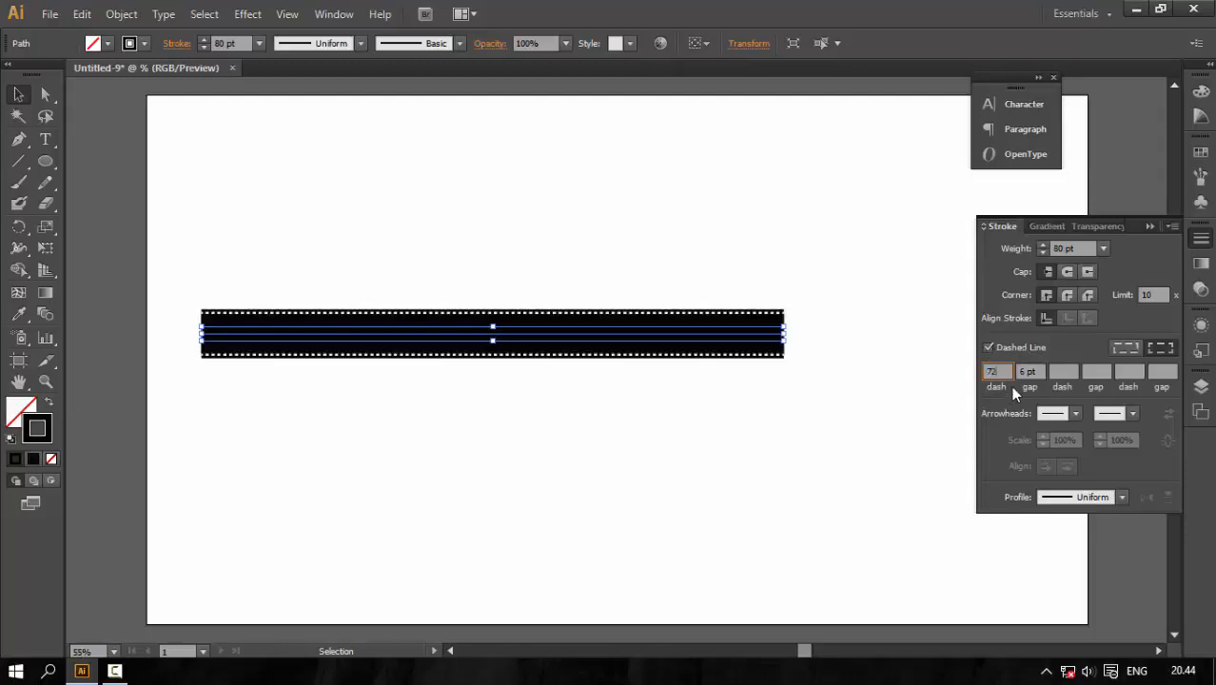
Step: Set the topmost line's stroke weight to 70 pt and its colour to near-white #FCFAFA to form the film frames
{"action": "left_click", "coordinate": [1079, 249]}
{"action": "type", "text": "70"}
{"action": "double_click", "coordinate": [36, 427]}
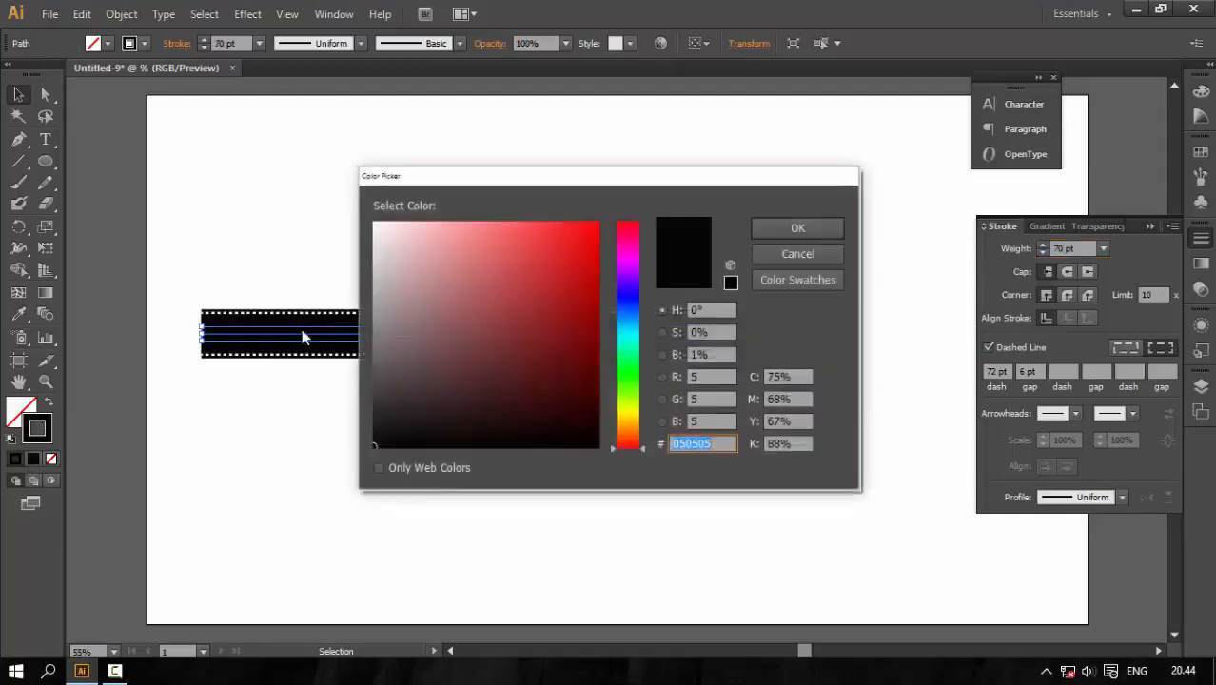
{"action": "left_click", "coordinate": [376, 223]}
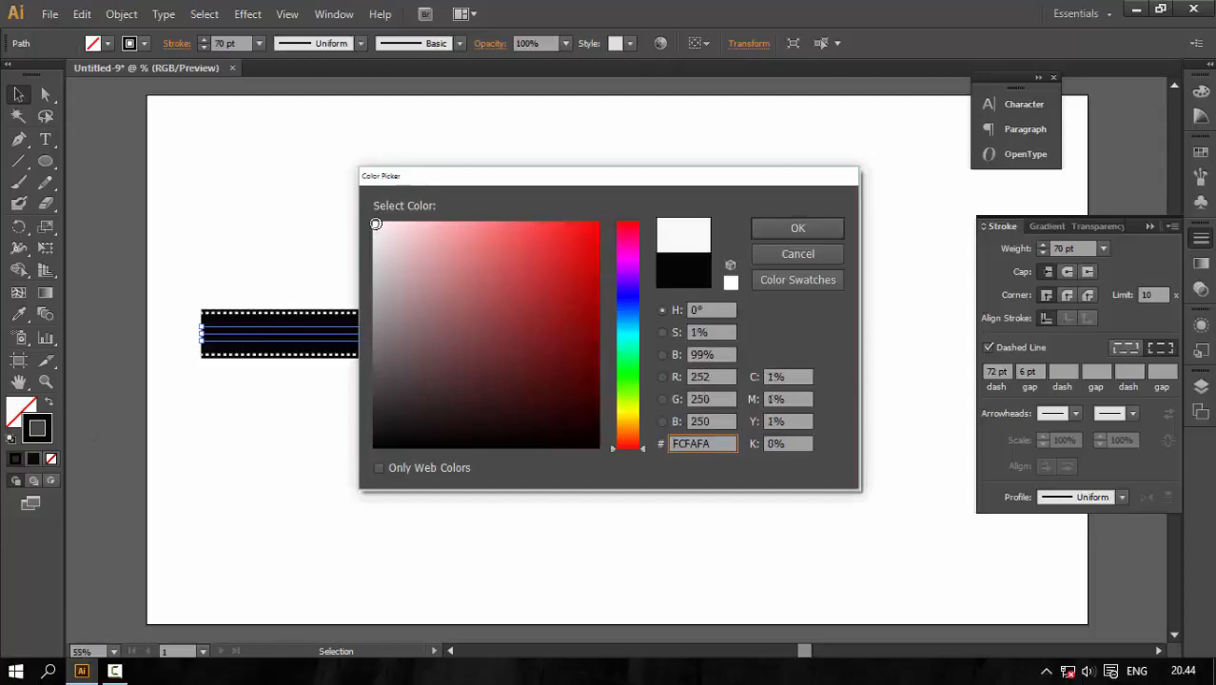
{"action": "left_click", "coordinate": [808, 229]}
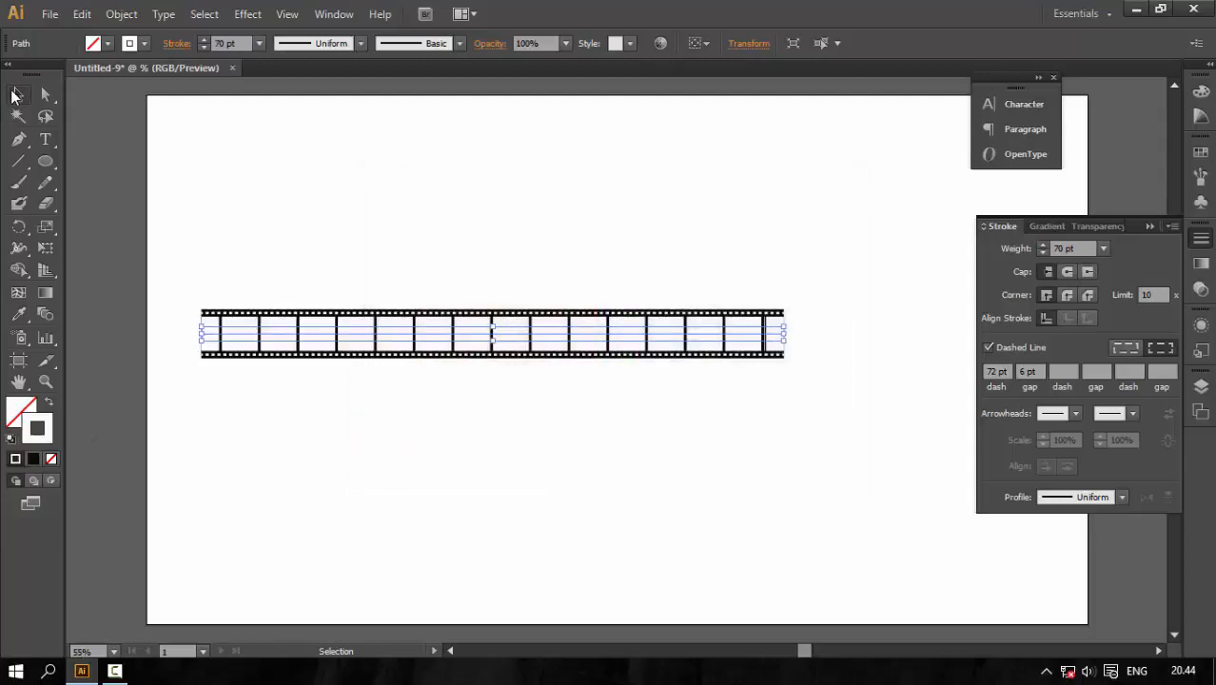
Step: Select all the stacked lines and stretch the film strip horizontally toward the artboard's right edge
{"action": "left_click", "coordinate": [344, 234]}
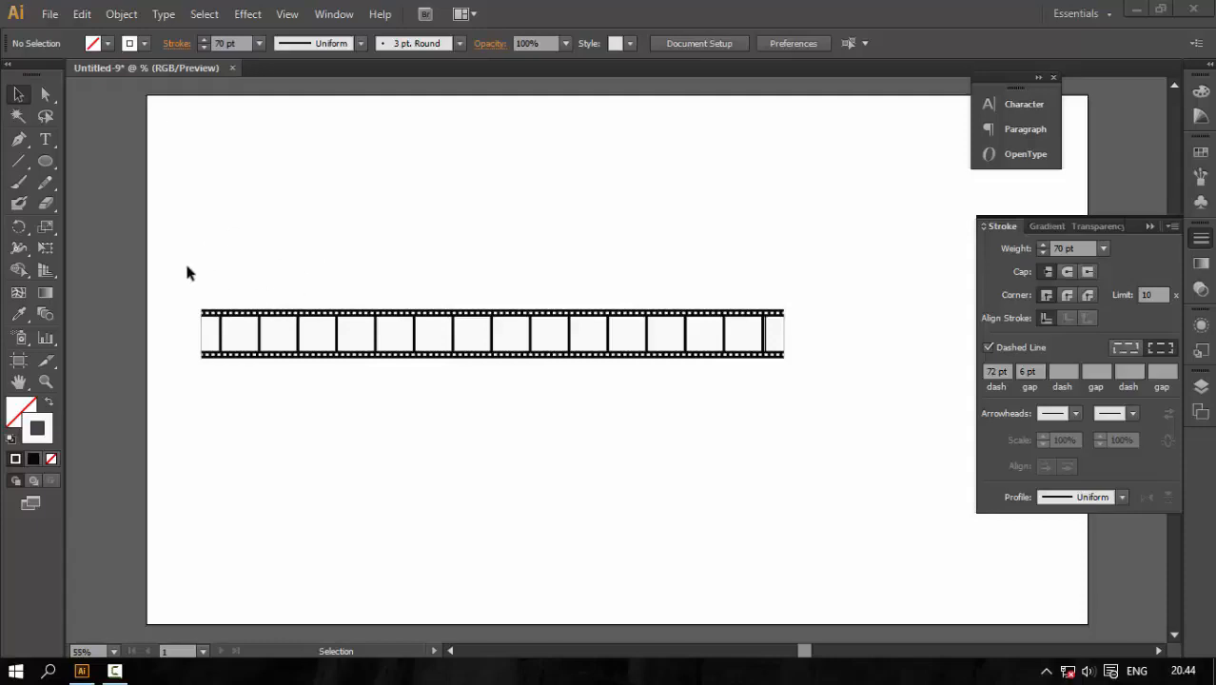
{"action": "mouse_move", "coordinate": [409, 277]}
{"action": "left_mouse_down"}
{"action": "mouse_move", "coordinate": [488, 392]}
{"action": "mouse_move", "coordinate": [578, 453]}
{"action": "left_mouse_up"}
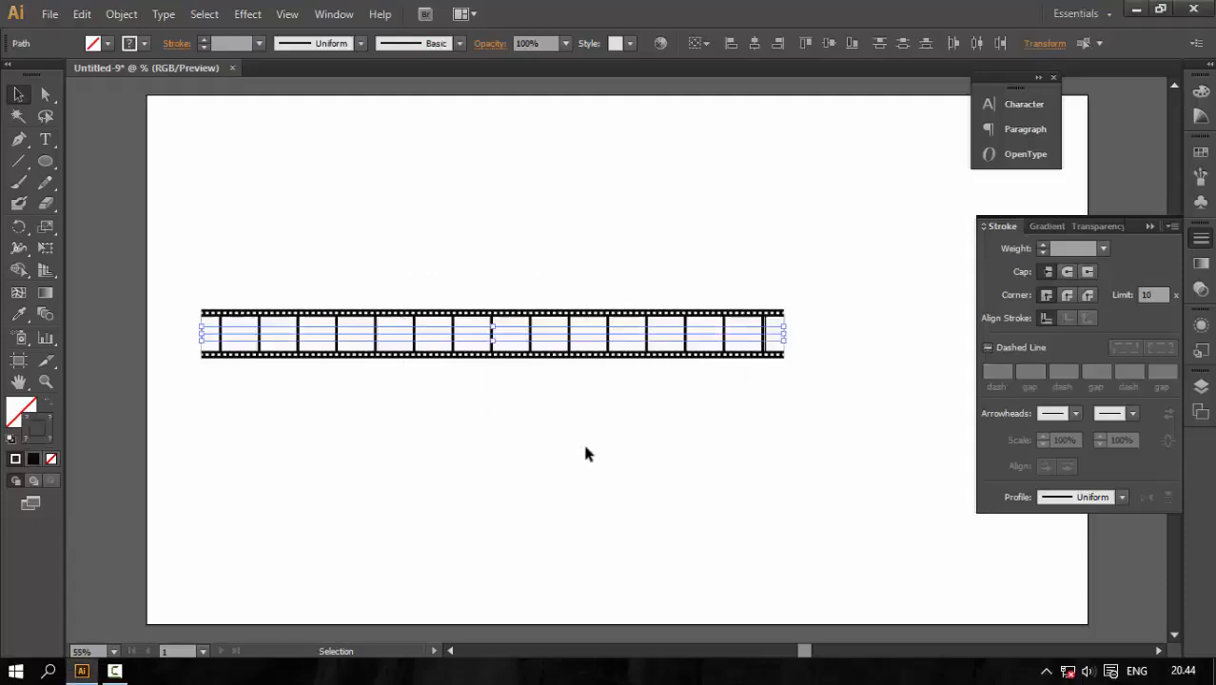
{"action": "left_click_drag", "start_coordinate": [782, 332], "coordinate": [908, 333]}
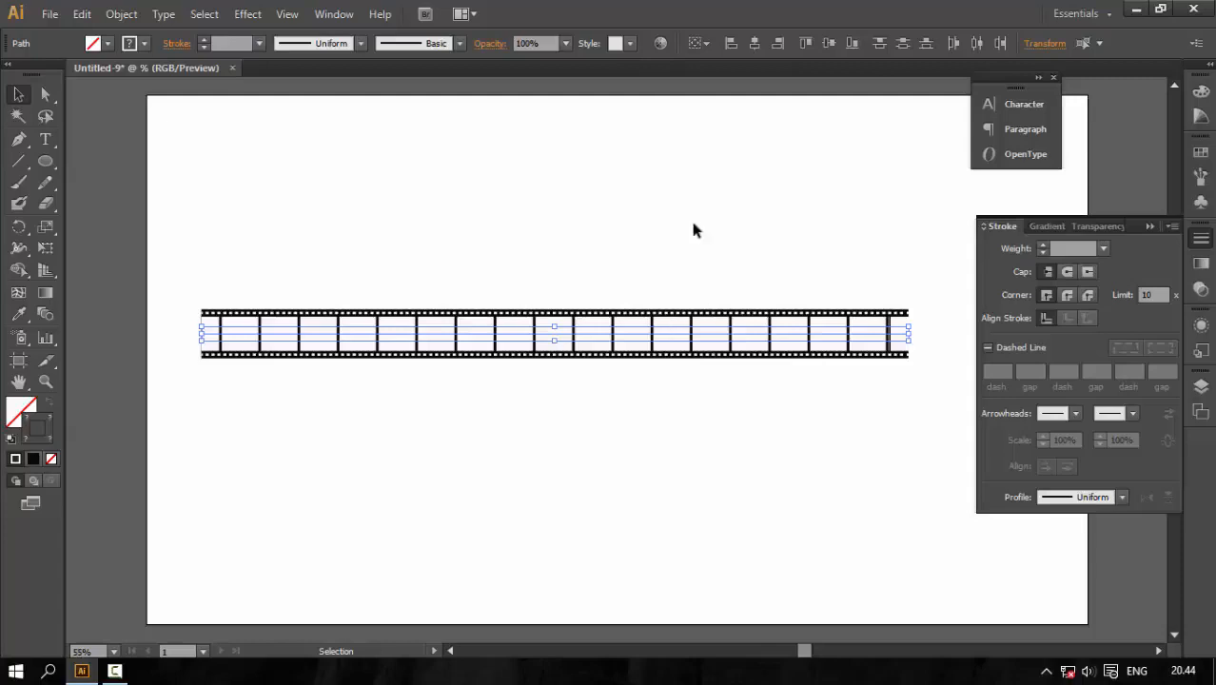
{"action": "left_click_drag", "start_coordinate": [911, 337], "coordinate": [940, 336]}
{"action": "left_click_drag", "start_coordinate": [198, 278], "coordinate": [942, 418]}
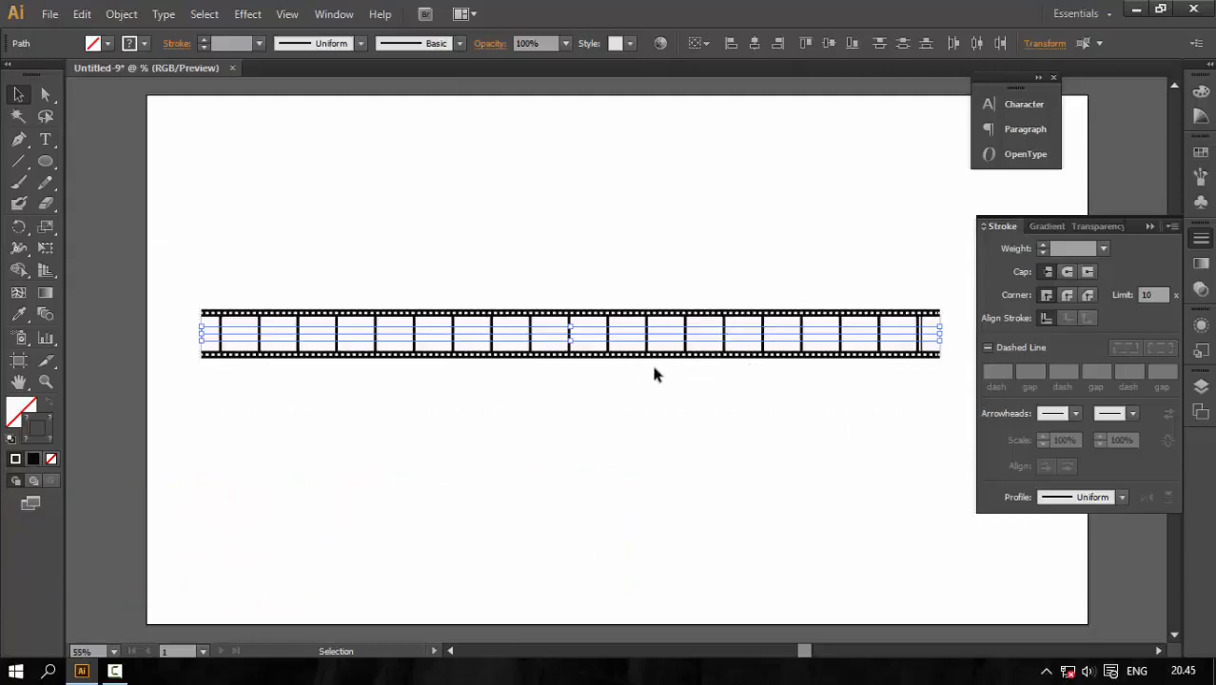
Step: Save the selected film strip as a new symbol named "film RiLL"
{"action": "left_click", "coordinate": [1149, 227]}
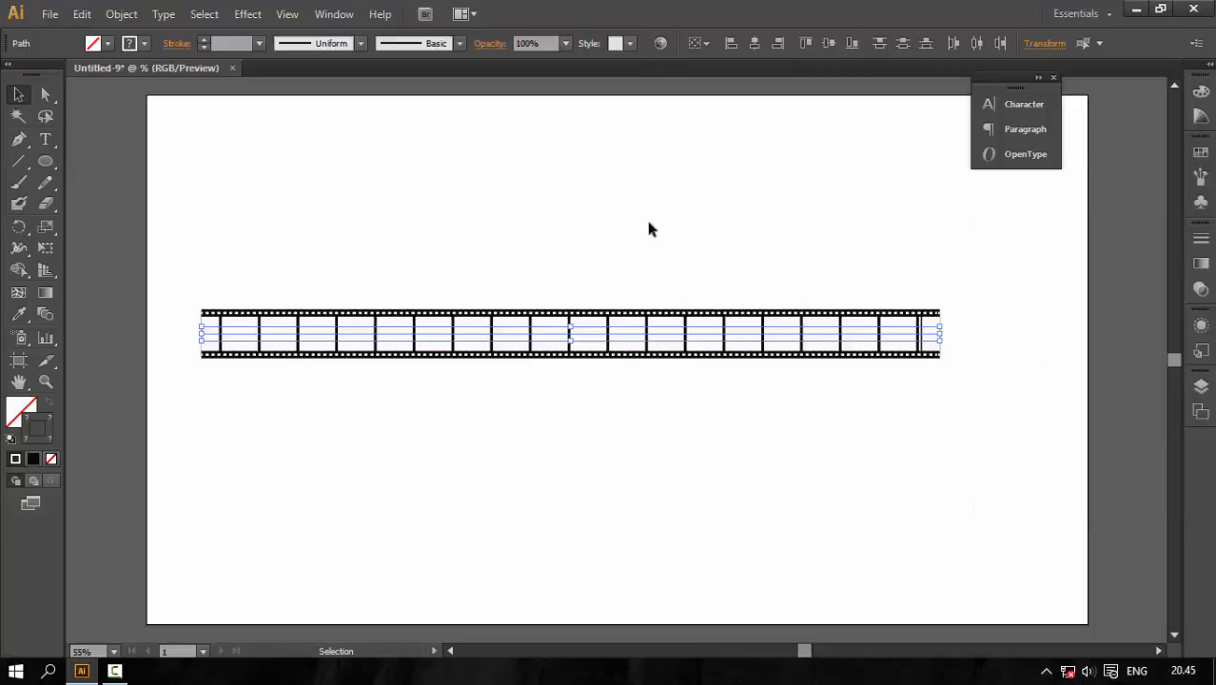
{"action": "left_click", "coordinate": [323, 18]}
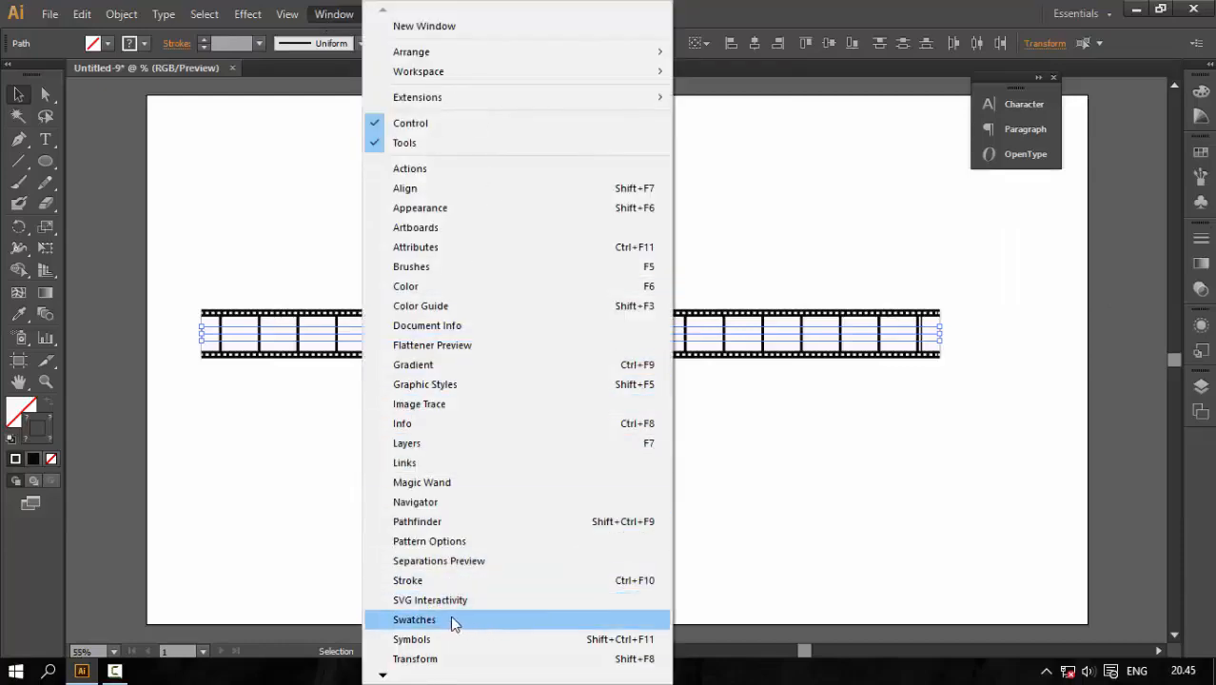
{"action": "left_click", "coordinate": [419, 639]}
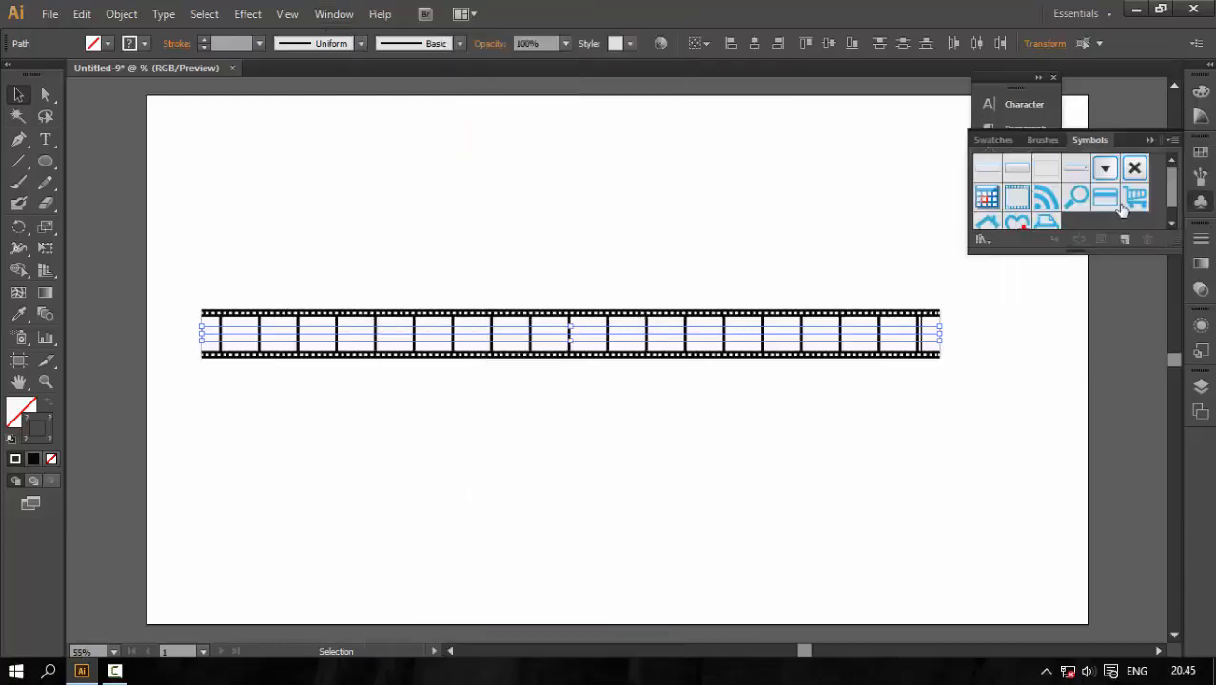
{"action": "left_click", "coordinate": [1124, 239]}
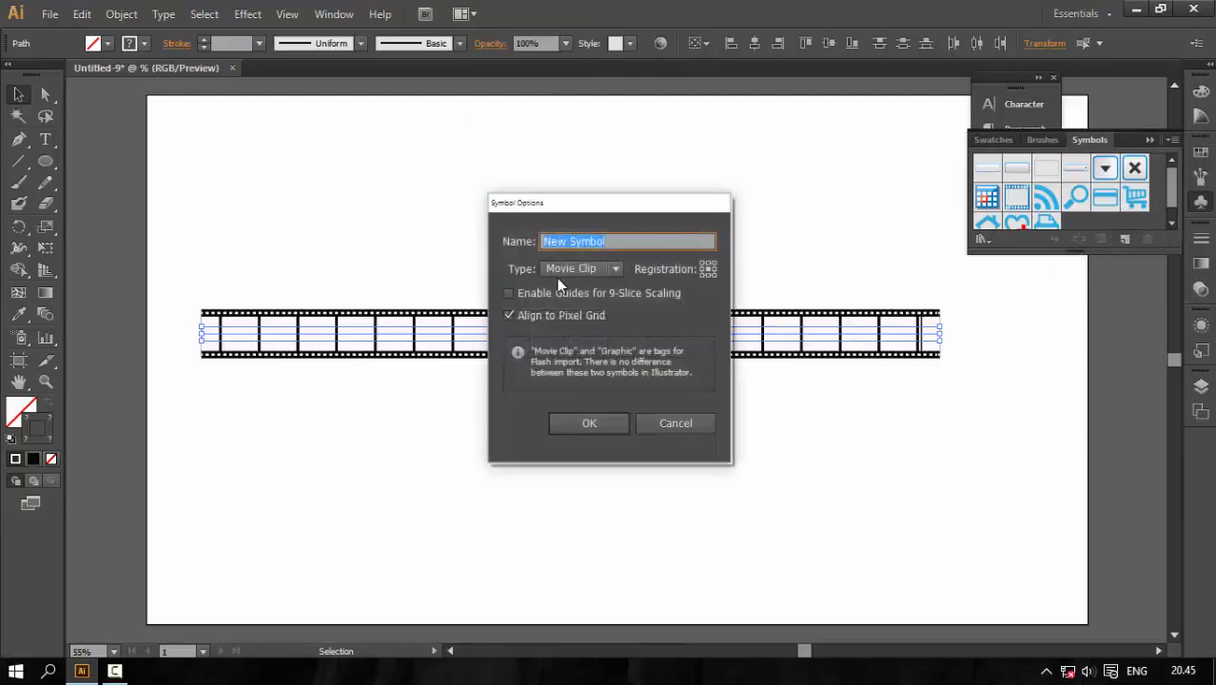
{"action": "type", "text": "f"}
{"action": "type", "text": "ilm Ri;;"}
{"action": "left_click", "coordinate": [590, 423]}
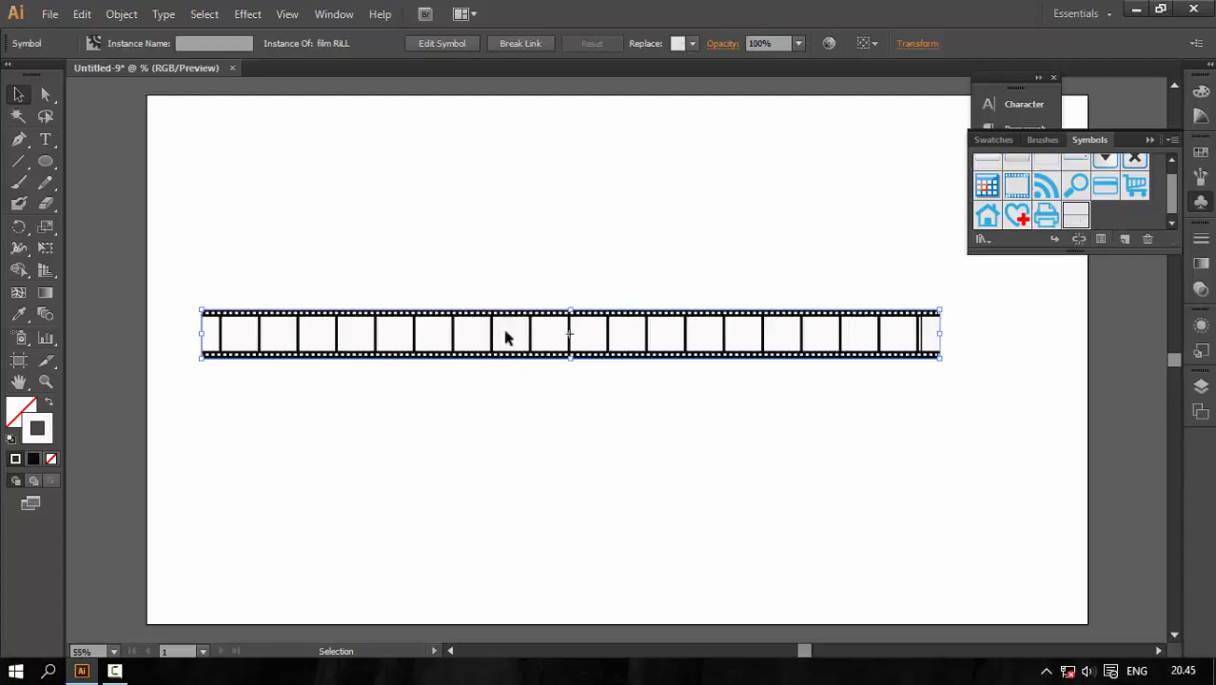
Step: Move the film strip toward the artboard's lower edge and draw an S-shaped wave path above it with the Pen tool
{"action": "left_click_drag", "start_coordinate": [575, 356], "coordinate": [593, 535]}
{"action": "left_click", "coordinate": [18, 138]}
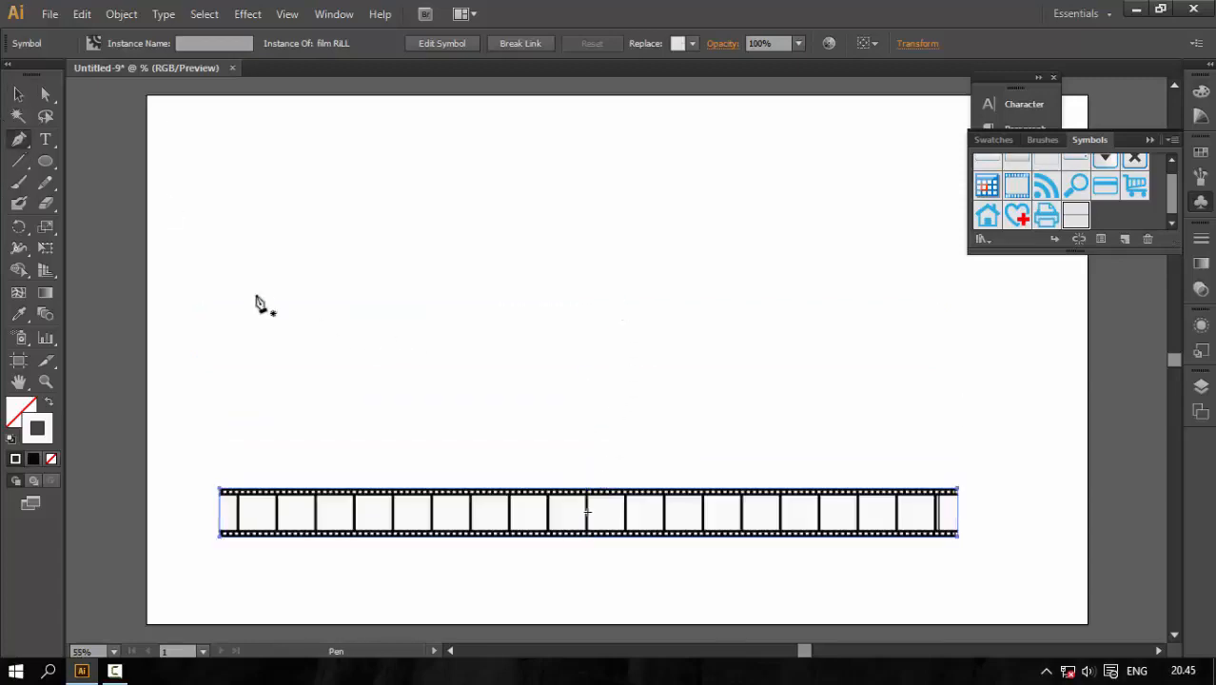
{"action": "left_click", "coordinate": [241, 261]}
{"action": "left_click_drag", "start_coordinate": [596, 256], "coordinate": [759, 411]}
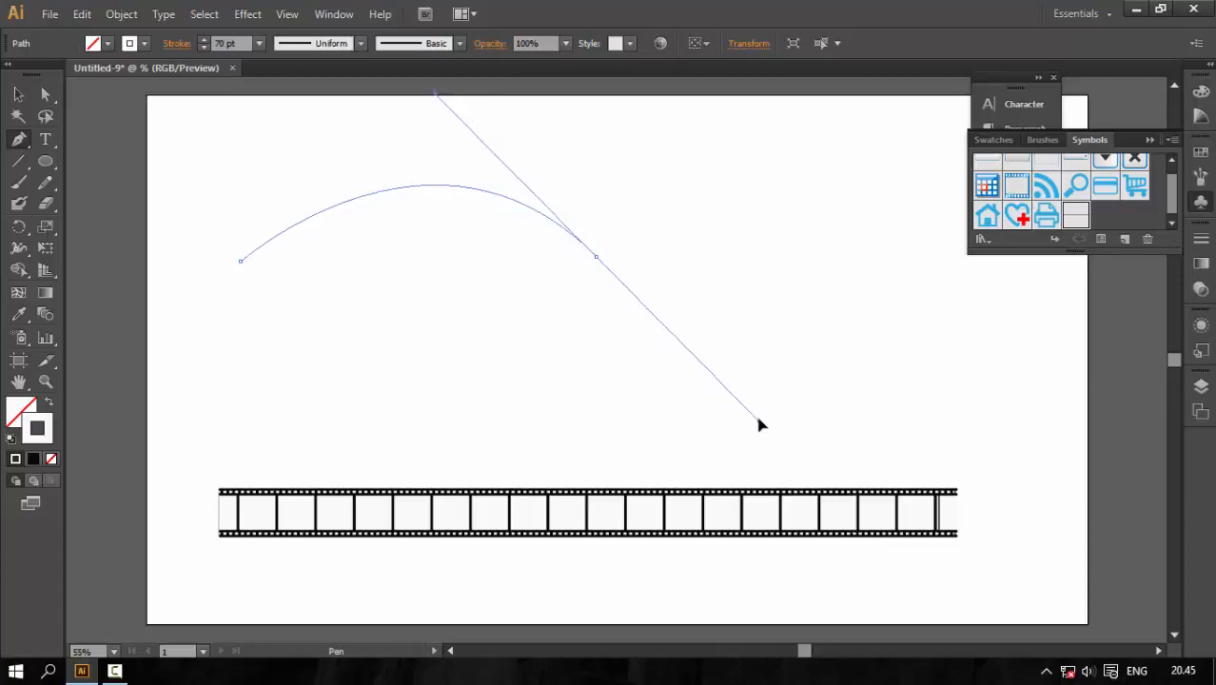
{"action": "left_click_drag", "start_coordinate": [823, 271], "coordinate": [882, 204]}
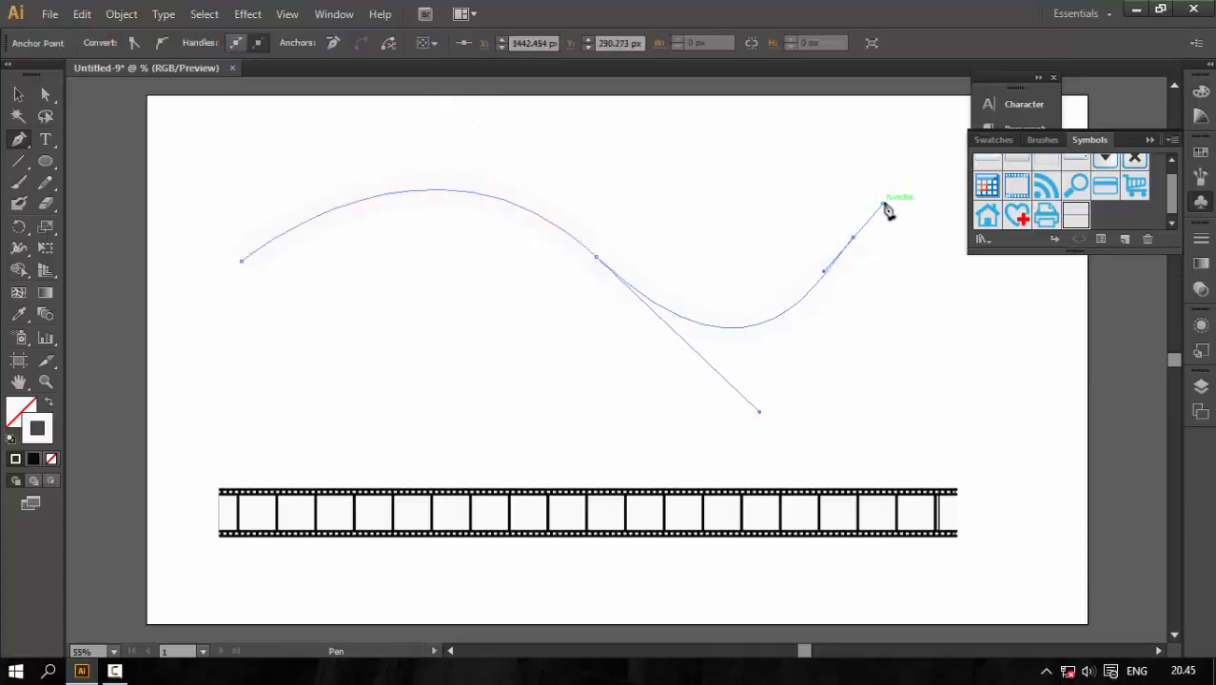
{"action": "left_click", "coordinate": [19, 92]}
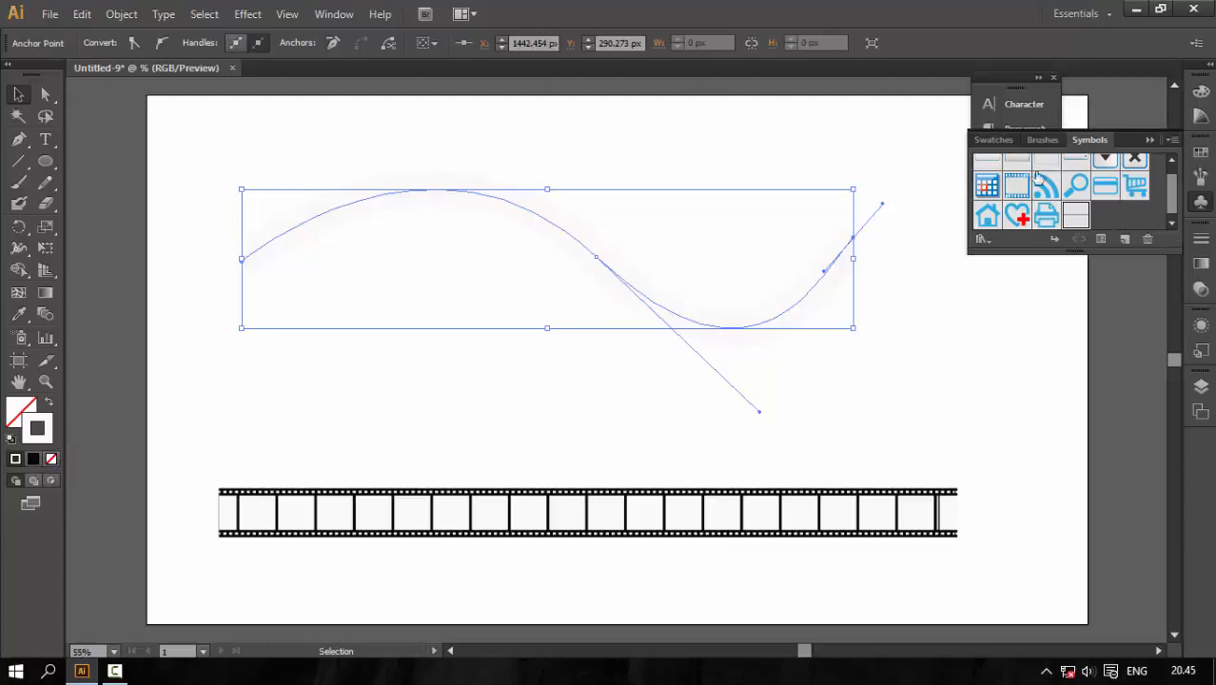
Step: Give the wave path a black stroke without dashes at a weight of 1 pt
{"action": "double_click", "coordinate": [40, 430]}
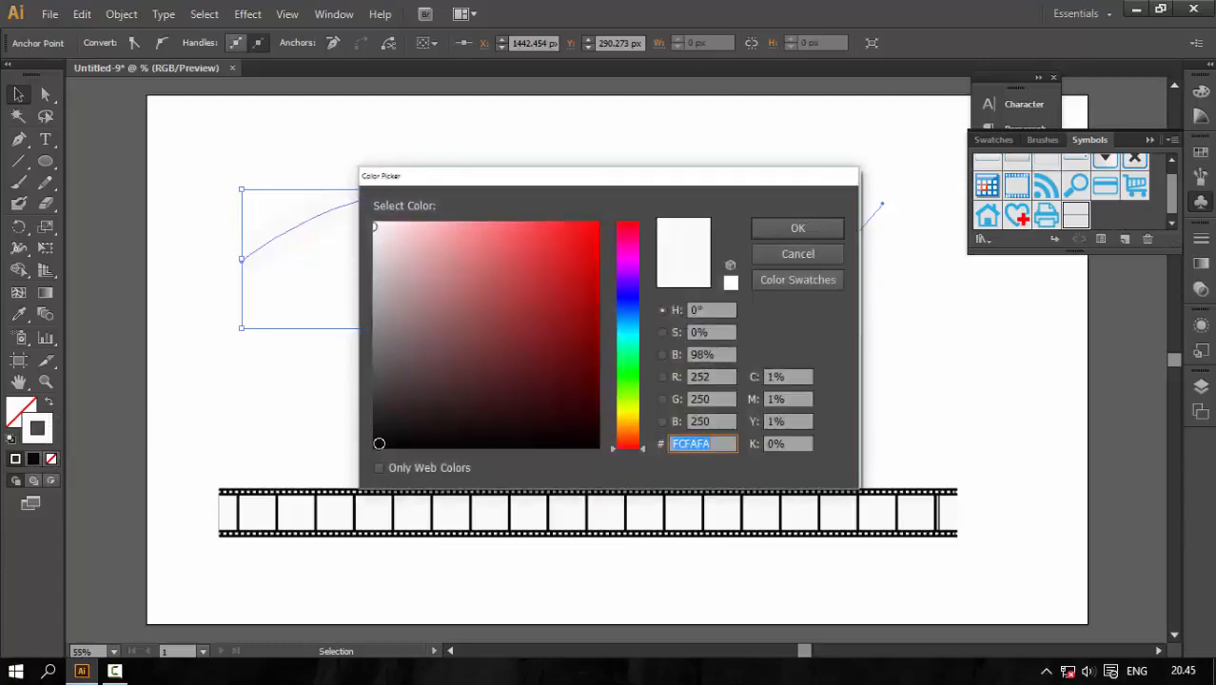
{"action": "left_click", "coordinate": [376, 446]}
{"action": "left_click", "coordinate": [814, 230]}
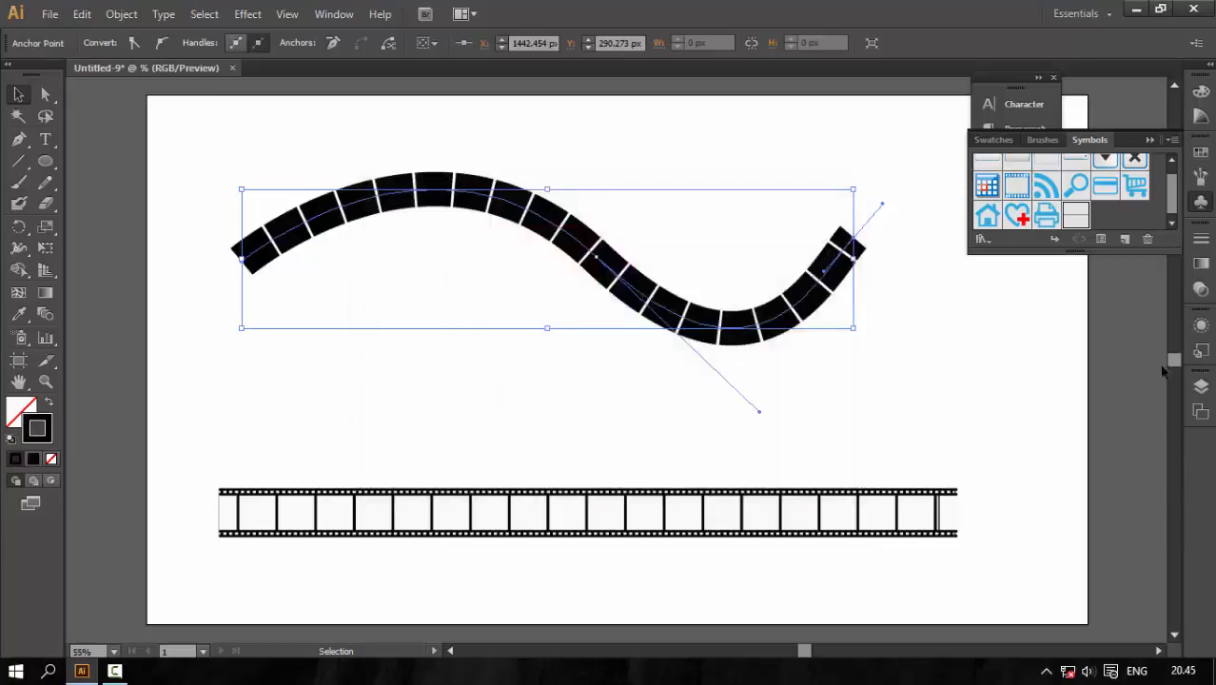
{"action": "left_click", "coordinate": [1200, 239]}
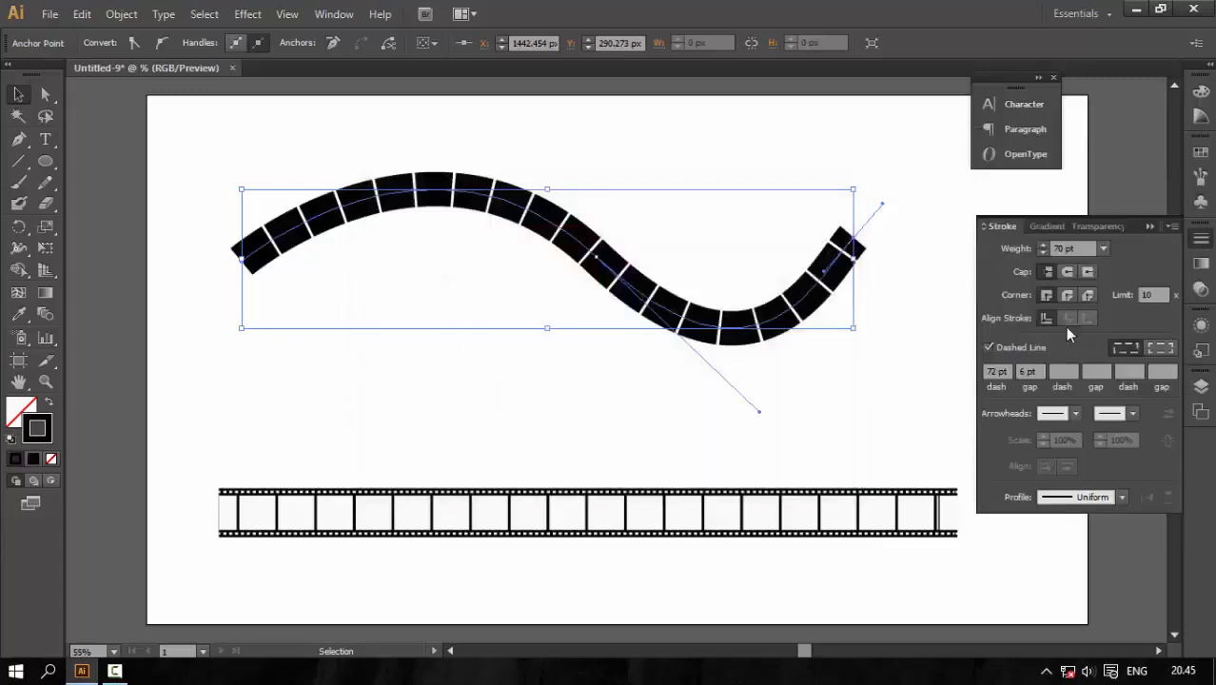
{"action": "left_click", "coordinate": [988, 347]}
{"action": "left_click", "coordinate": [1079, 248]}
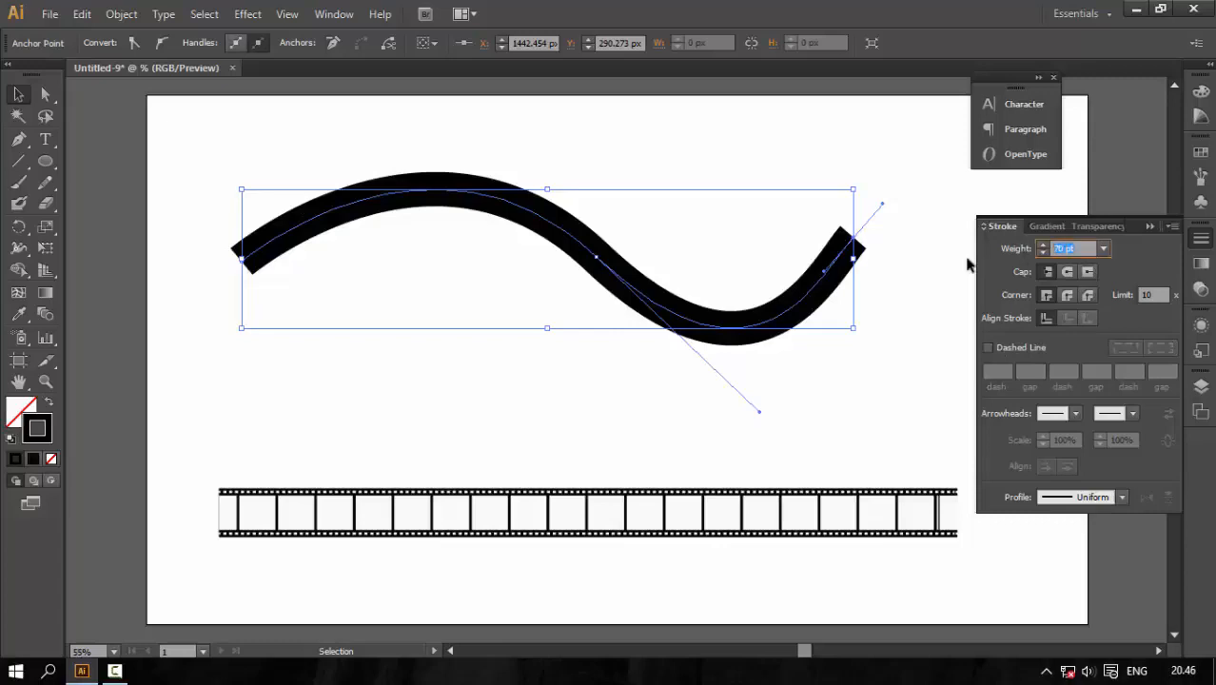
{"action": "type", "text": "1"}
{"action": "key", "text": "Return"}
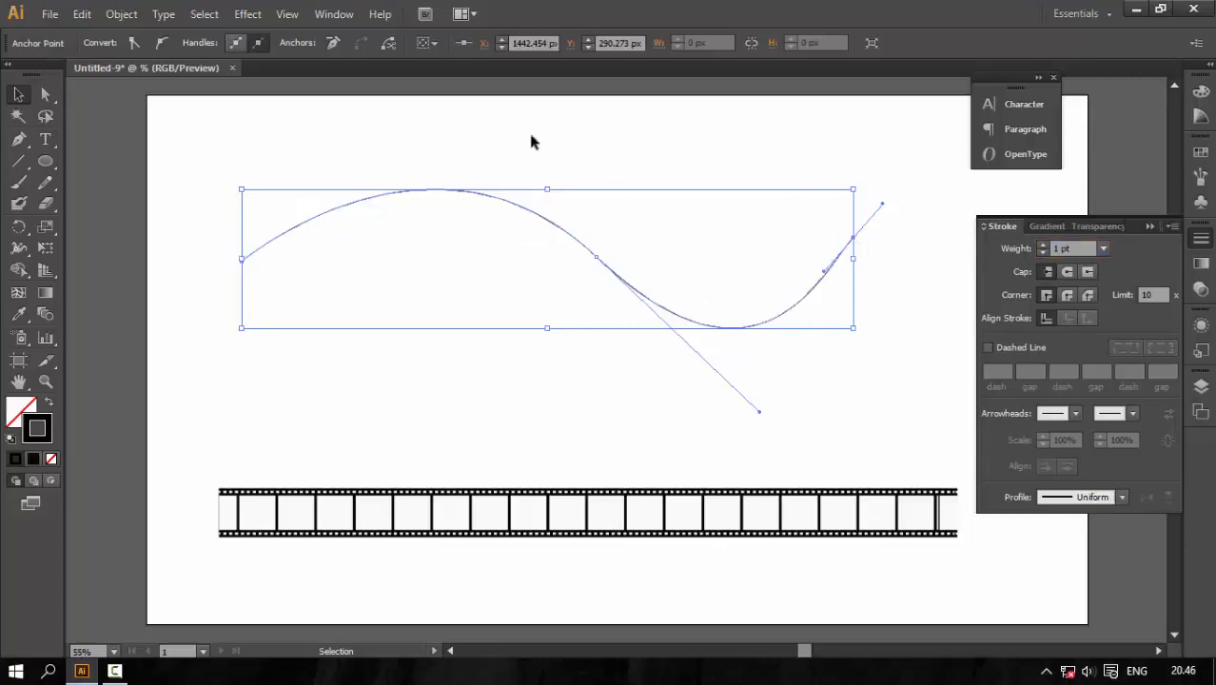
Step: Start a 3D Extrude & Bevel effect on the wave path with preview on and an extrude depth of 682 pt
{"action": "left_click", "coordinate": [535, 219]}
{"action": "left_click", "coordinate": [529, 213]}
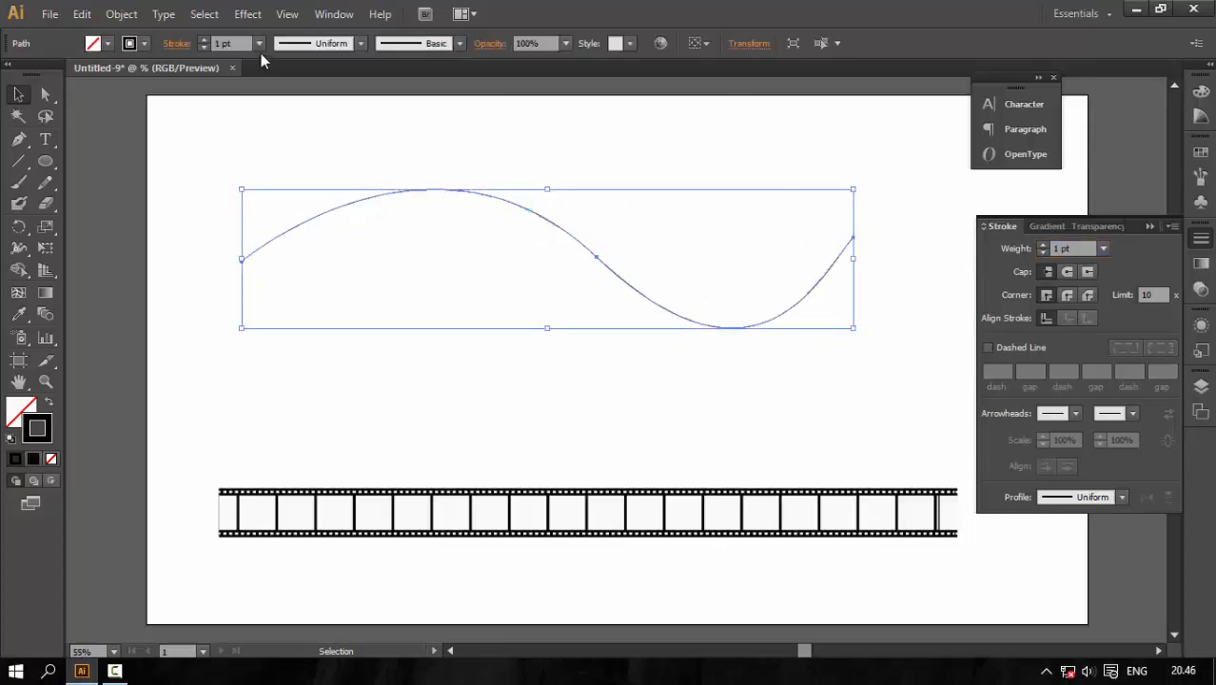
{"action": "left_click", "coordinate": [250, 13]}
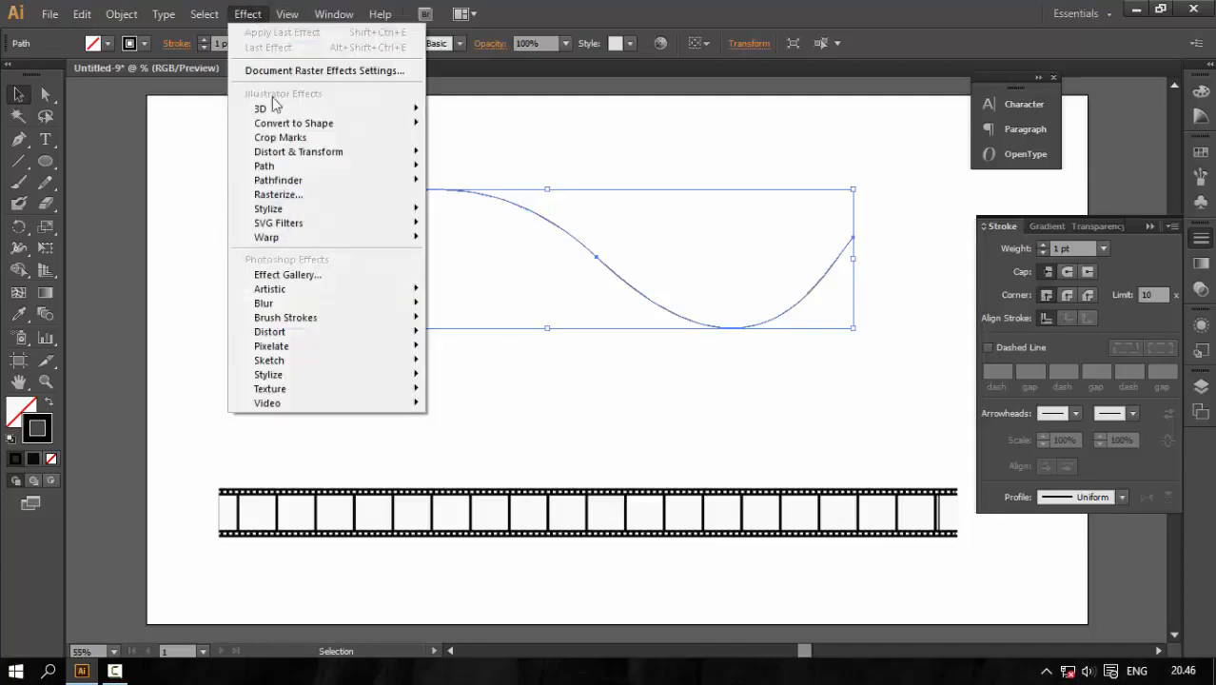
{"action": "mouse_move", "coordinate": [265, 113]}
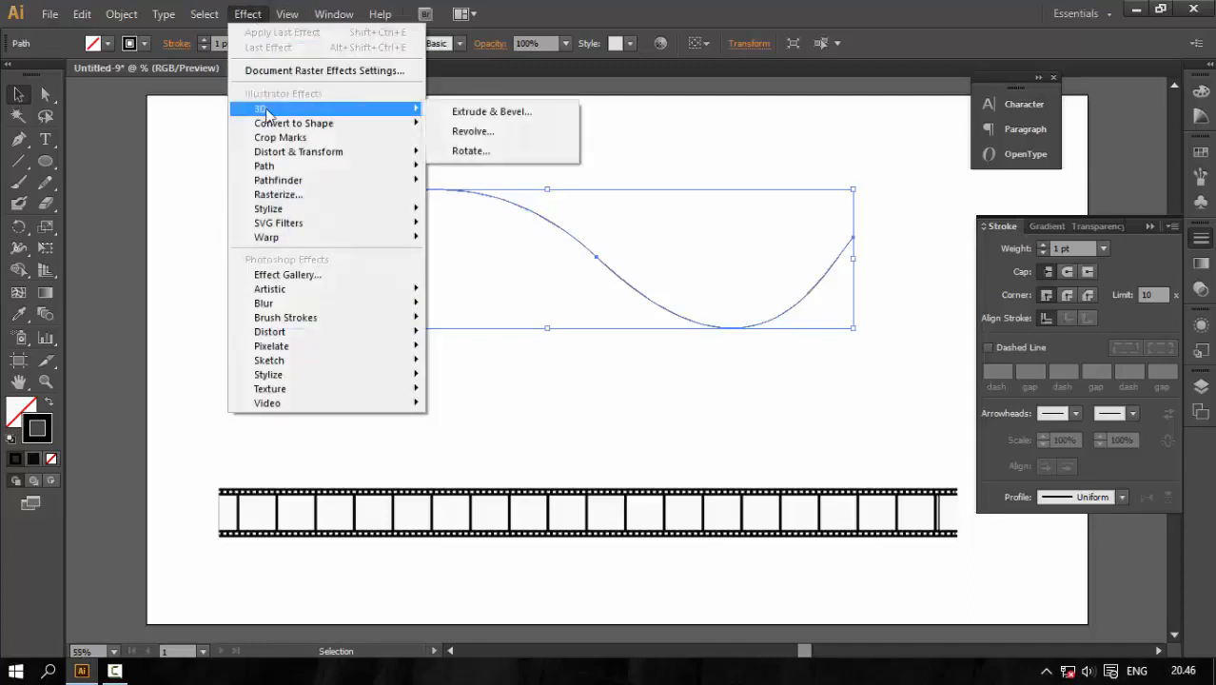
{"action": "left_click", "coordinate": [484, 115]}
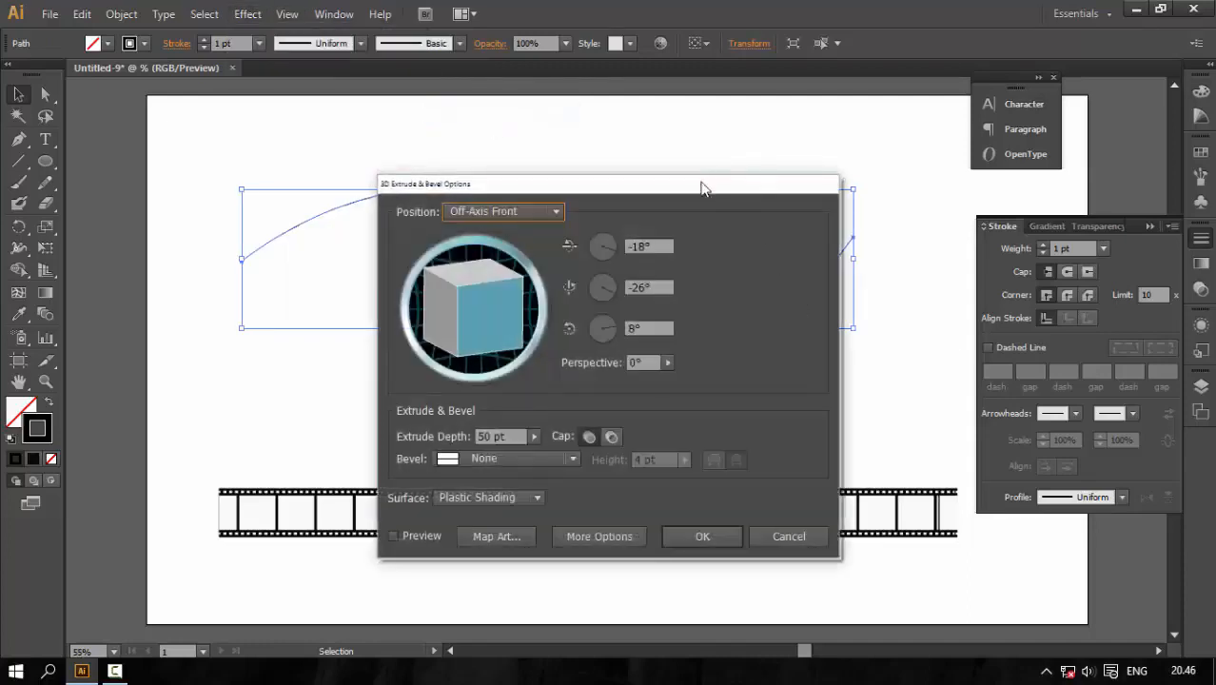
{"action": "left_click_drag", "start_coordinate": [707, 190], "coordinate": [1008, 91]}
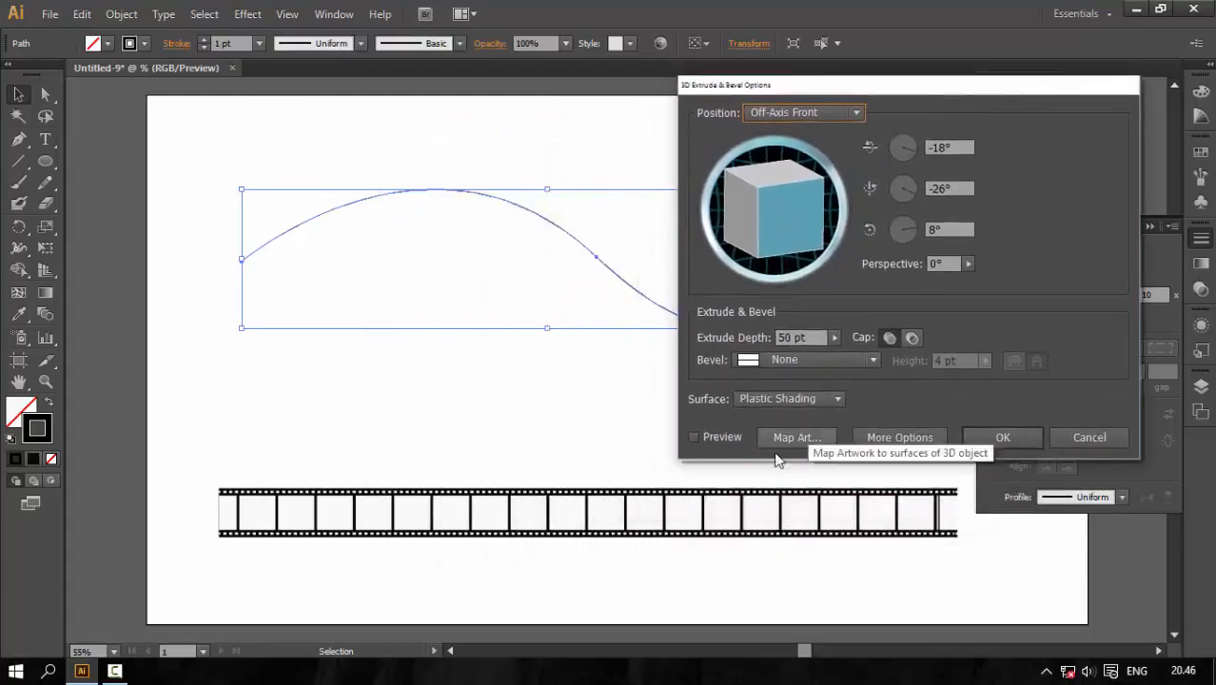
{"action": "left_click", "coordinate": [729, 437]}
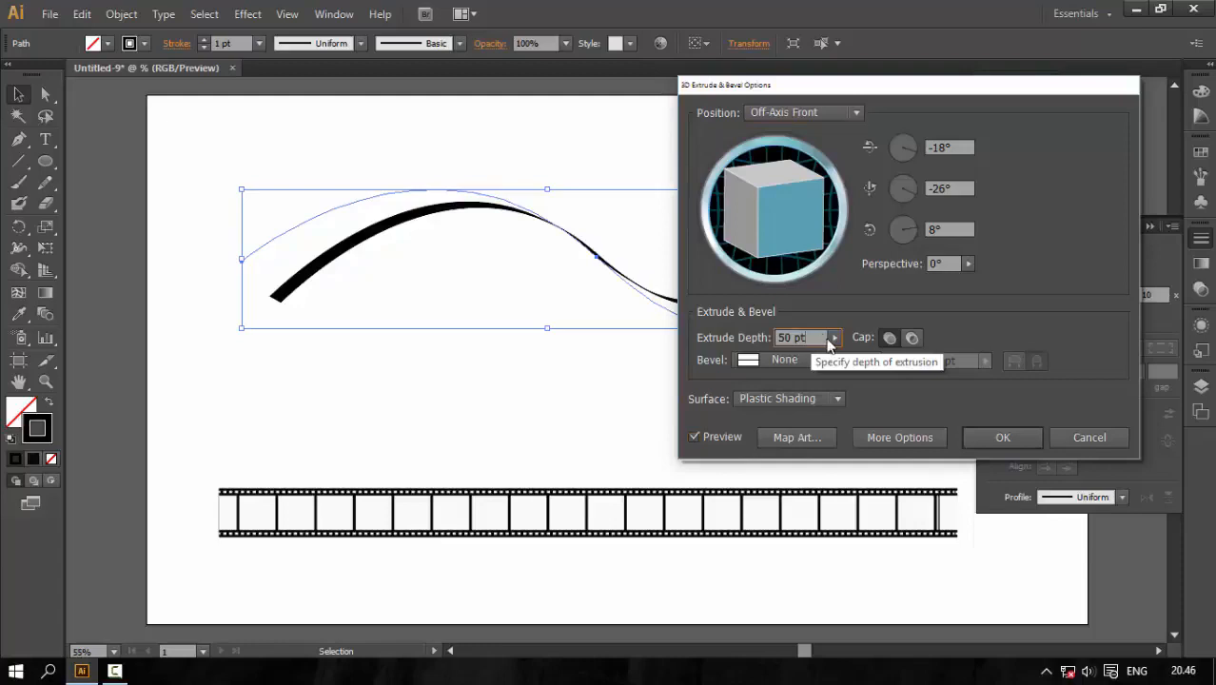
{"action": "left_click", "coordinate": [835, 338]}
{"action": "left_click_drag", "start_coordinate": [744, 357], "coordinate": [778, 344]}
Step: Rotate the extruded wave to about -22°, -4° and 5°, and set its extrude depth to 439 pt
{"action": "left_click", "coordinate": [785, 221]}
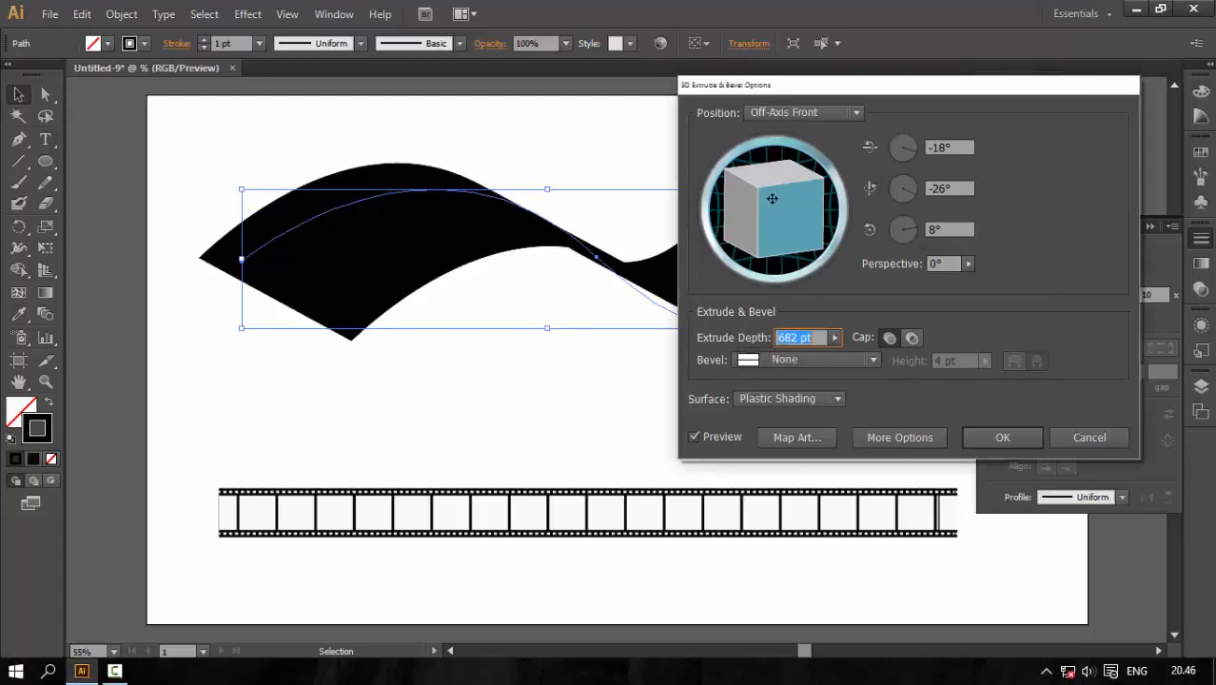
{"action": "left_click_drag", "start_coordinate": [781, 212], "coordinate": [766, 202]}
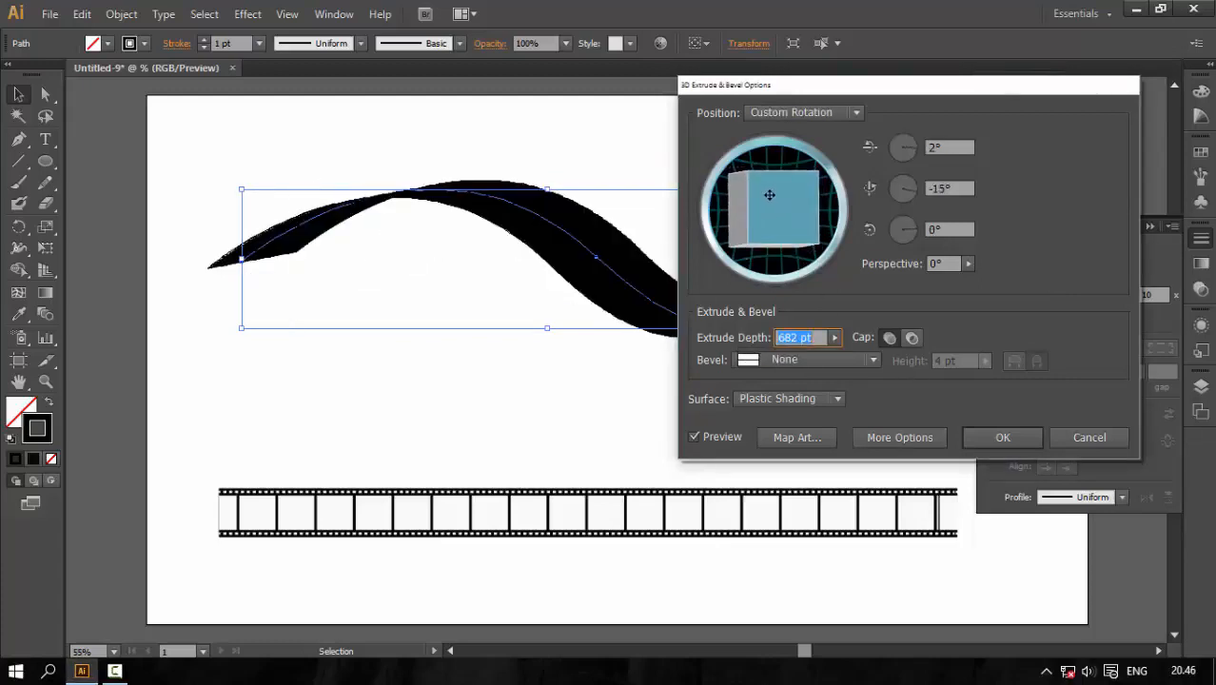
{"action": "left_click_drag", "start_coordinate": [771, 194], "coordinate": [764, 220]}
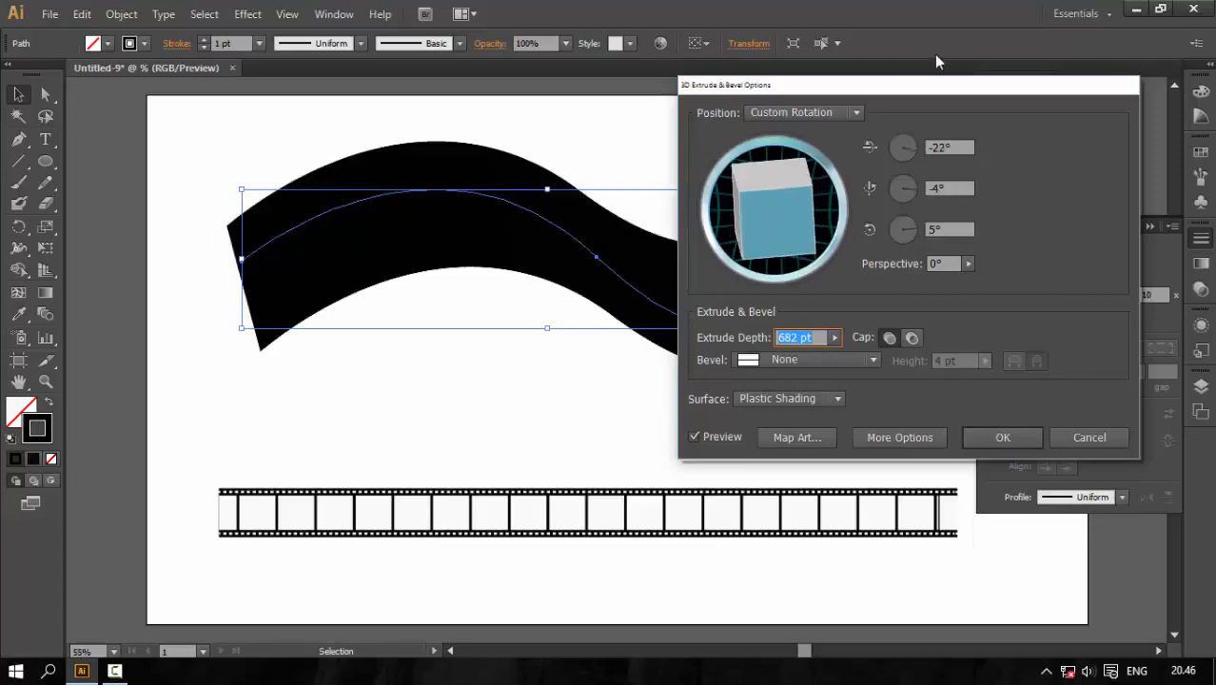
{"action": "mouse_move", "coordinate": [932, 86]}
{"action": "left_mouse_down"}
{"action": "mouse_move", "coordinate": [953, 104]}
{"action": "mouse_move", "coordinate": [929, 345]}
{"action": "mouse_move", "coordinate": [1020, 150]}
{"action": "mouse_move", "coordinate": [1017, 114]}
{"action": "mouse_move", "coordinate": [929, 84]}
{"action": "left_mouse_up"}
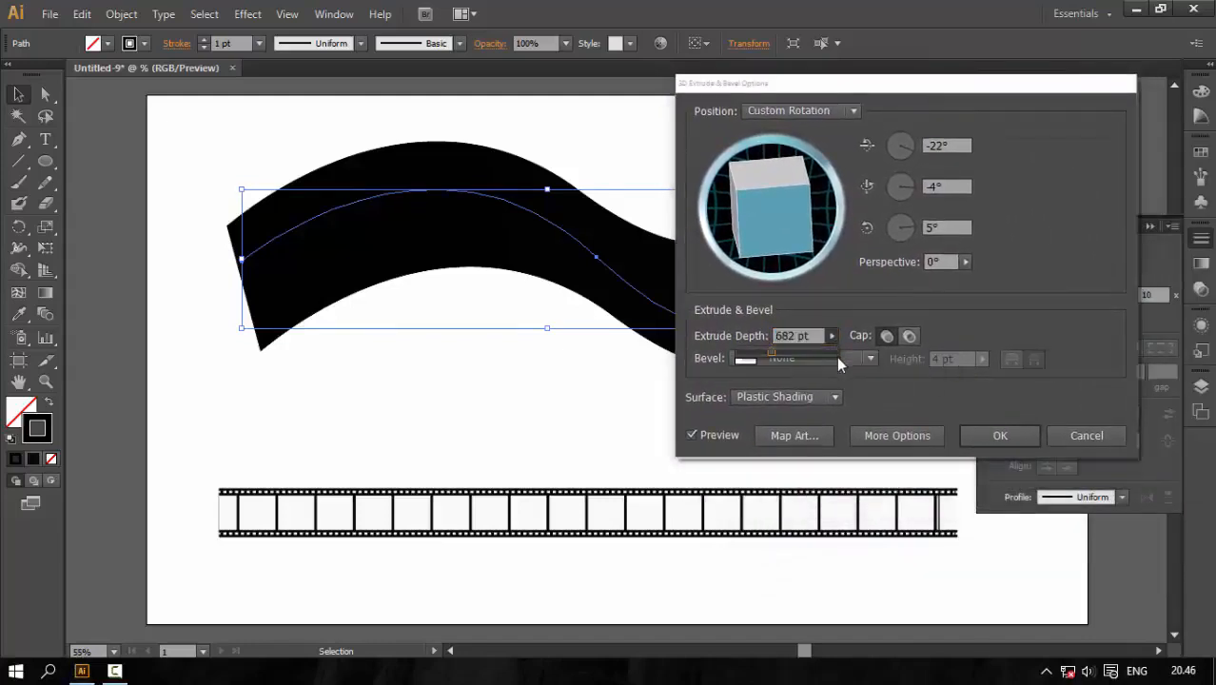
{"action": "left_click_drag", "start_coordinate": [775, 354], "coordinate": [759, 357]}
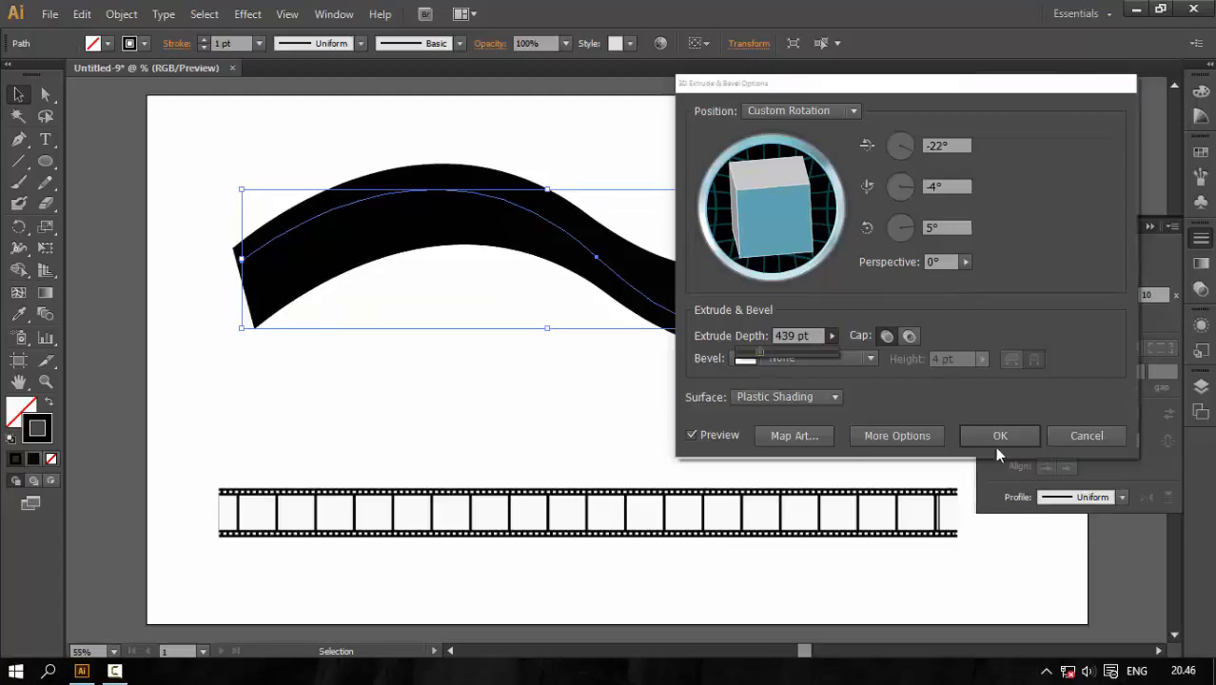
Step: Open the Map Art settings, go through the extrusion's surfaces and choose surface 4 of 5
{"action": "left_click", "coordinate": [794, 435]}
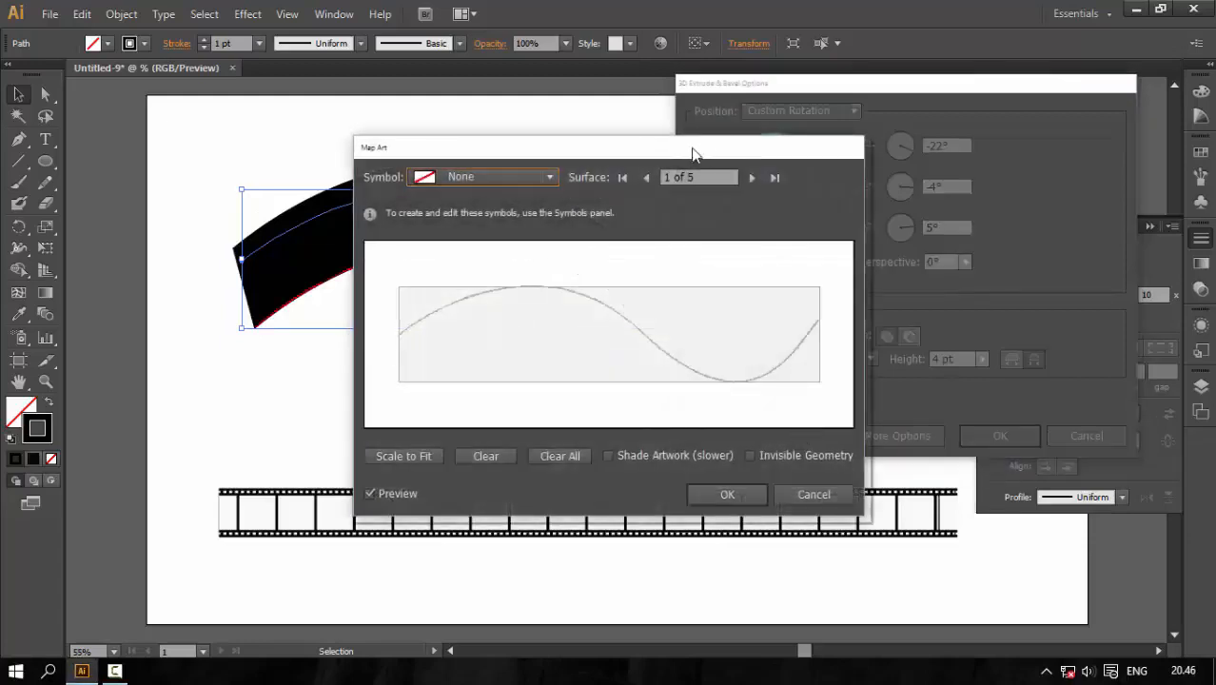
{"action": "left_click_drag", "start_coordinate": [684, 110], "coordinate": [1028, 84]}
{"action": "left_click", "coordinate": [1094, 105]}
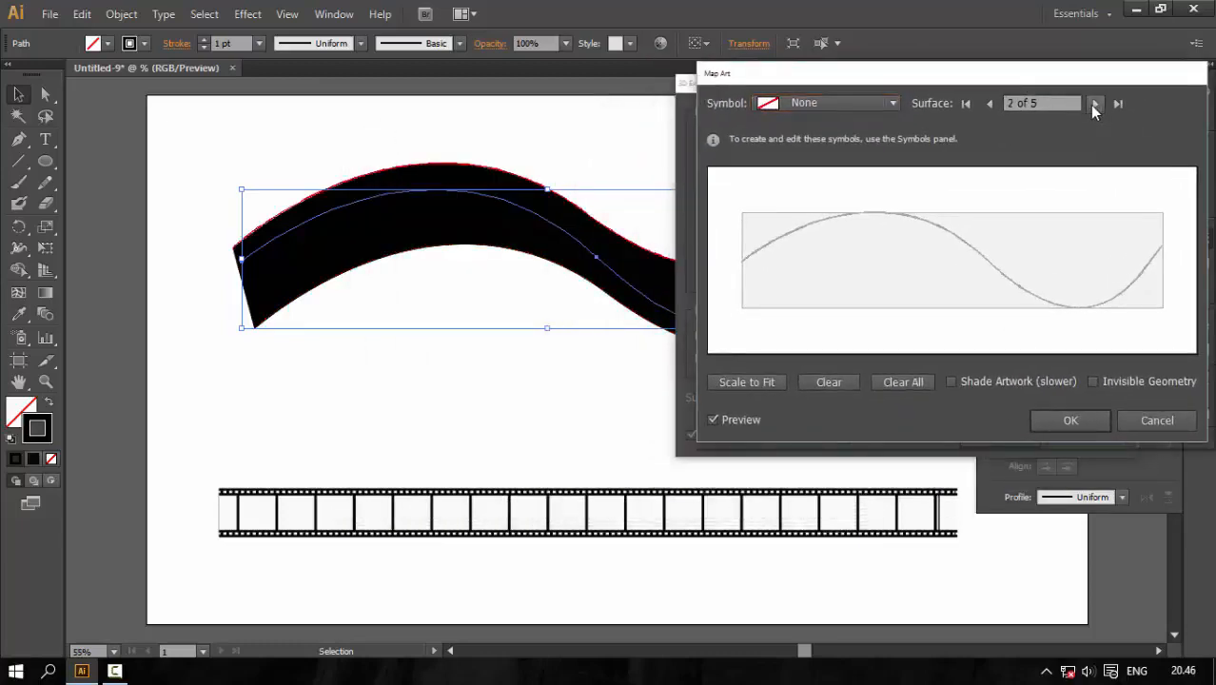
{"action": "left_click", "coordinate": [1092, 104]}
{"action": "left_click", "coordinate": [1090, 104]}
{"action": "left_click", "coordinate": [1092, 104]}
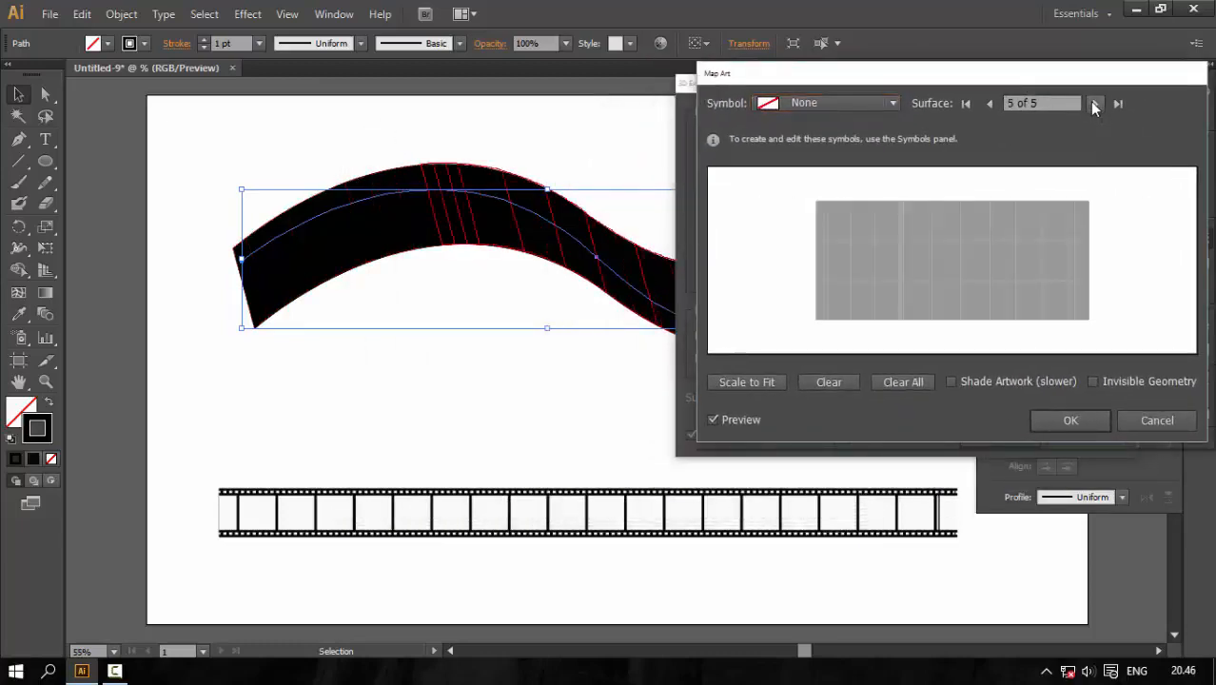
{"action": "left_click", "coordinate": [1092, 104]}
{"action": "left_click", "coordinate": [1092, 105]}
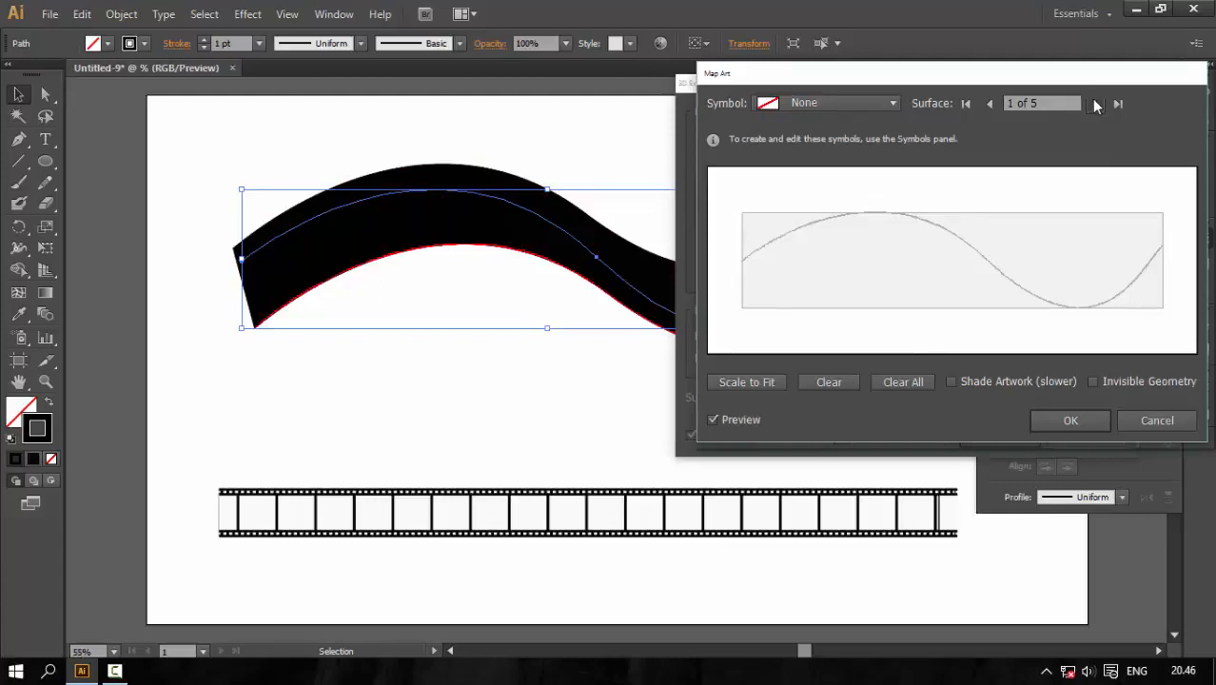
{"action": "left_click", "coordinate": [1093, 105]}
{"action": "left_click", "coordinate": [1094, 106]}
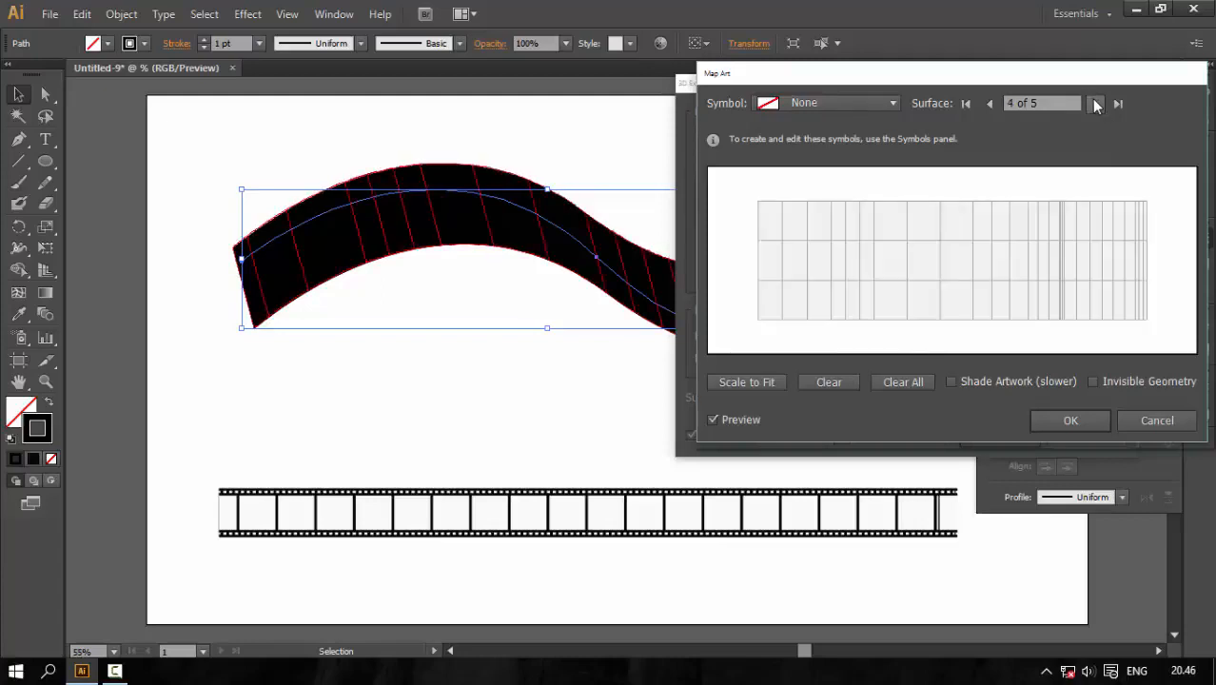
{"action": "left_click", "coordinate": [1094, 104]}
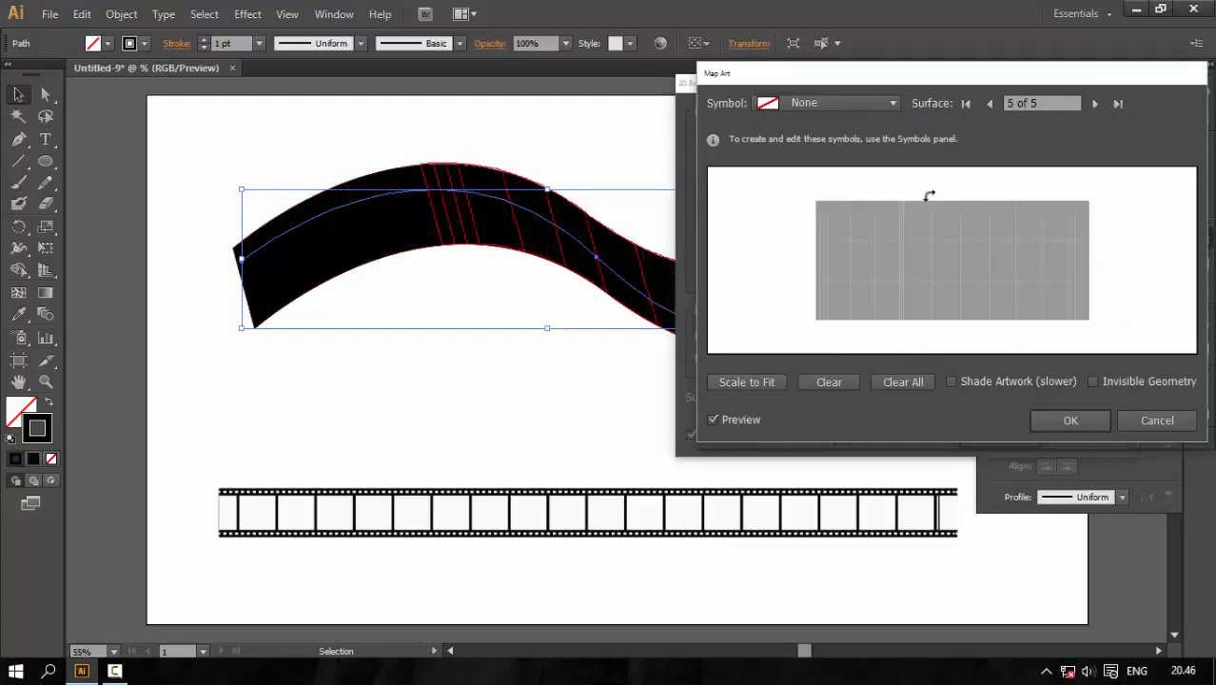
{"action": "left_click", "coordinate": [990, 105]}
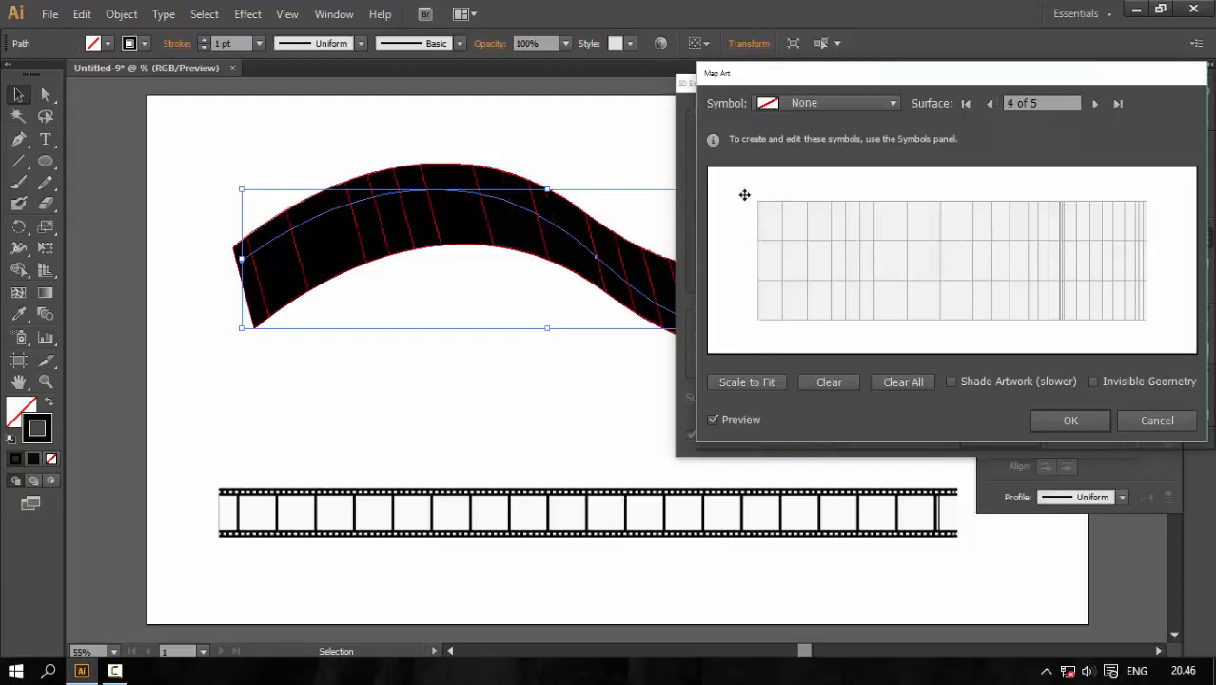
Step: Map the "film RiLL" symbol onto the surface and stretch it to cover the surface's full width and height
{"action": "left_click", "coordinate": [814, 103]}
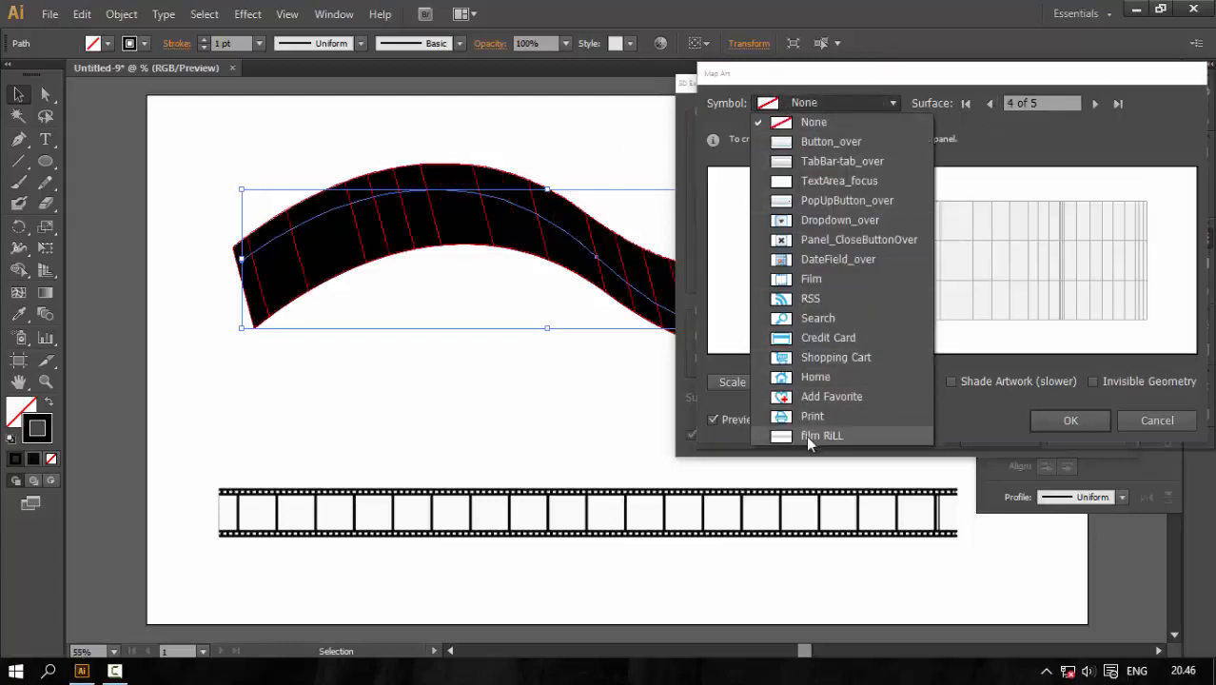
{"action": "left_click", "coordinate": [806, 435]}
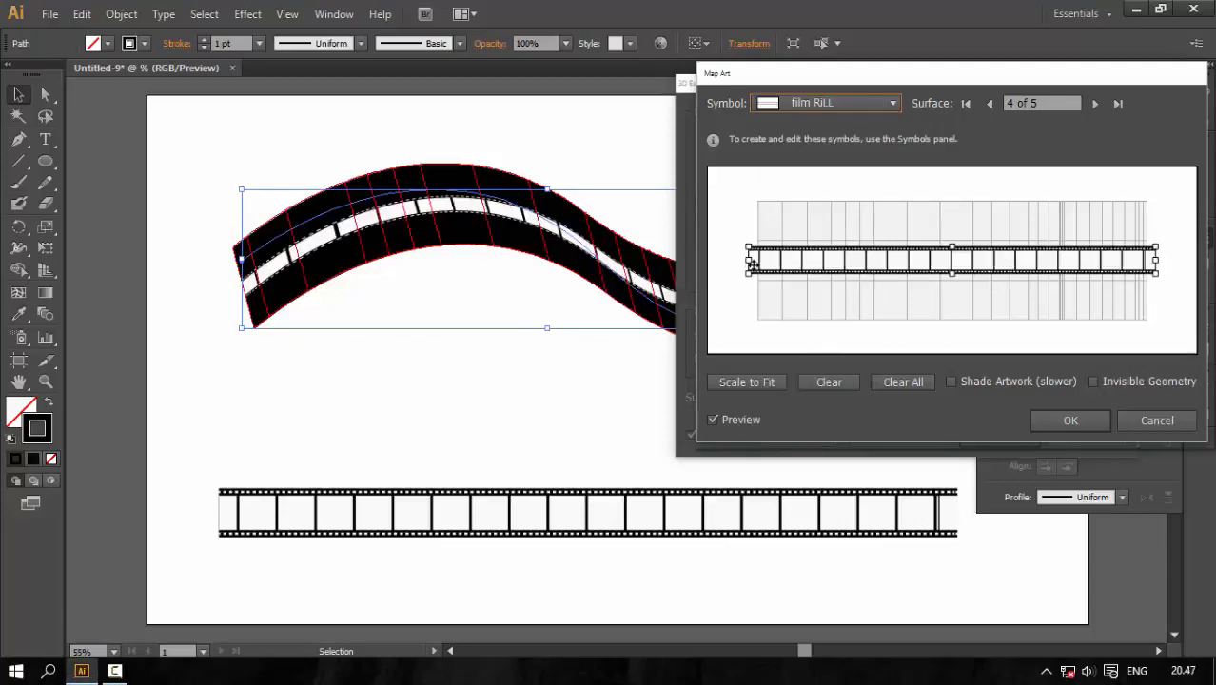
{"action": "left_click_drag", "start_coordinate": [749, 261], "coordinate": [757, 260]}
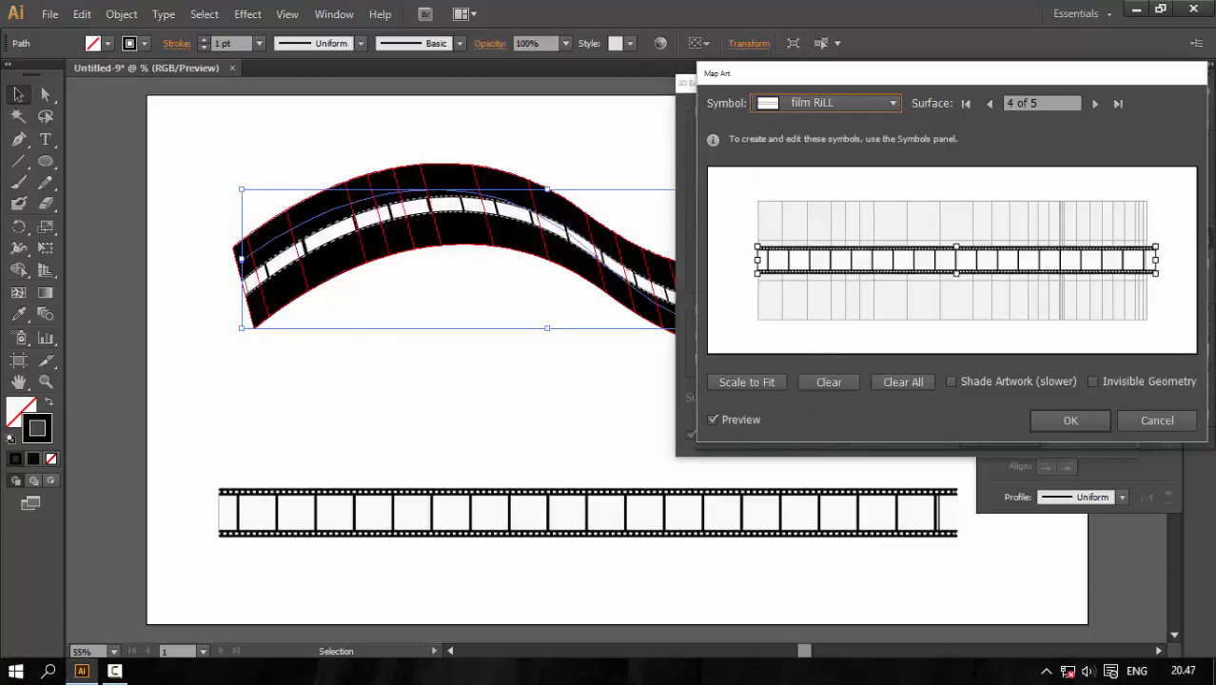
{"action": "left_click_drag", "start_coordinate": [1156, 260], "coordinate": [1151, 262]}
{"action": "left_click_drag", "start_coordinate": [954, 248], "coordinate": [952, 200]}
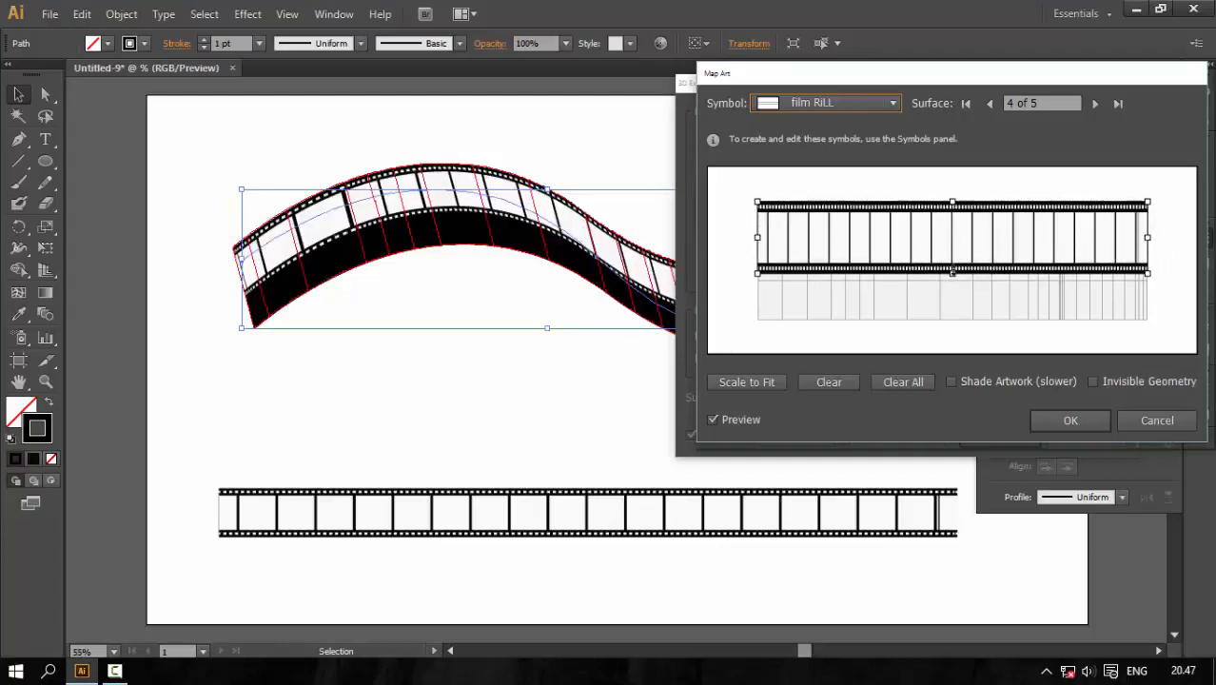
{"action": "left_click_drag", "start_coordinate": [952, 273], "coordinate": [953, 322]}
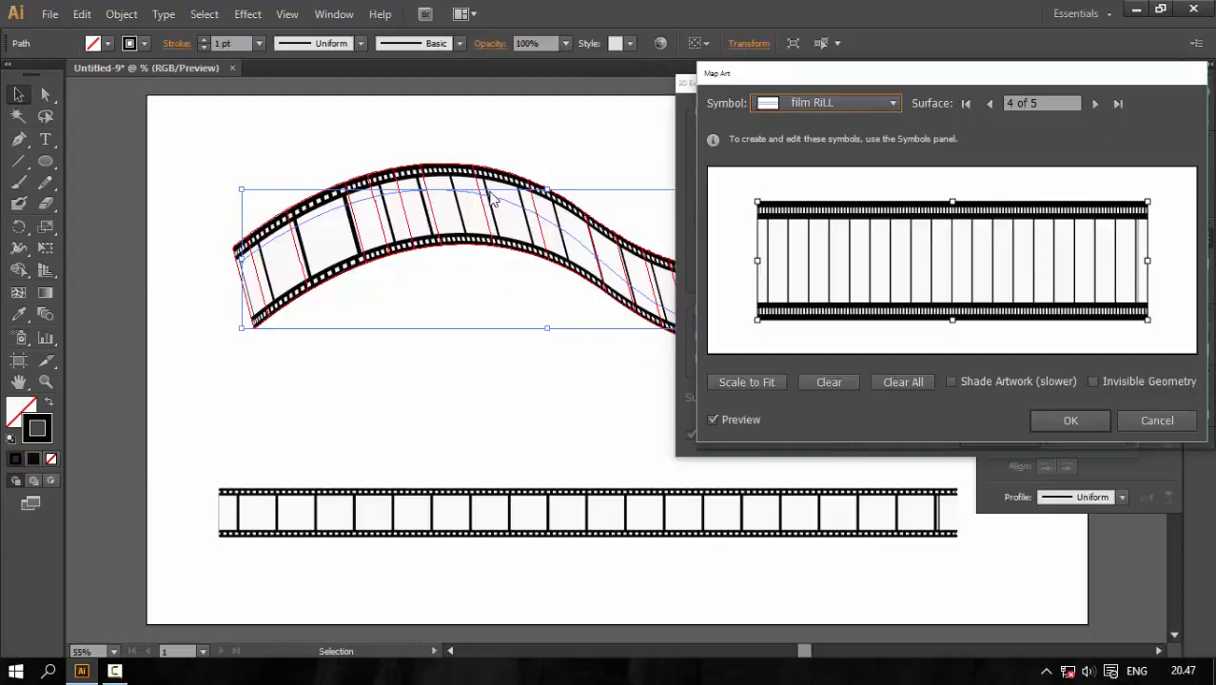
Step: Make the extrusion's geometry invisible, apply the artwork mapping and 3D effect, and deselect the film ribbon
{"action": "left_click", "coordinate": [1094, 381]}
{"action": "left_click", "coordinate": [1071, 420]}
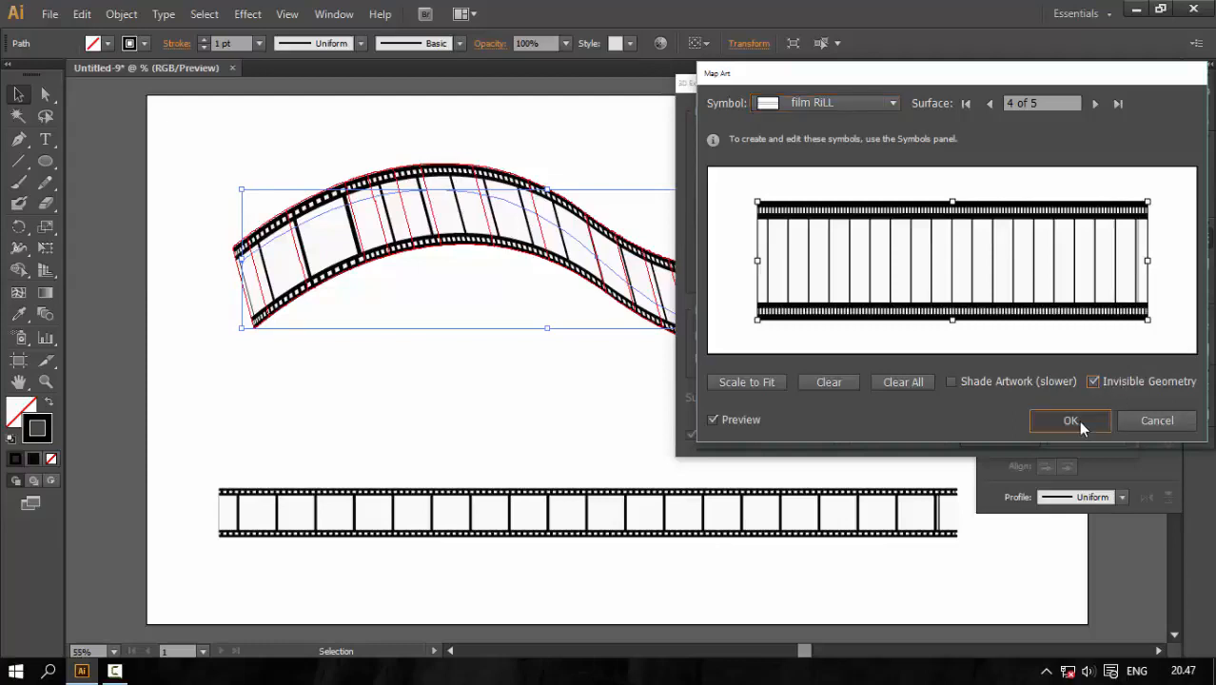
{"action": "left_click", "coordinate": [1000, 435]}
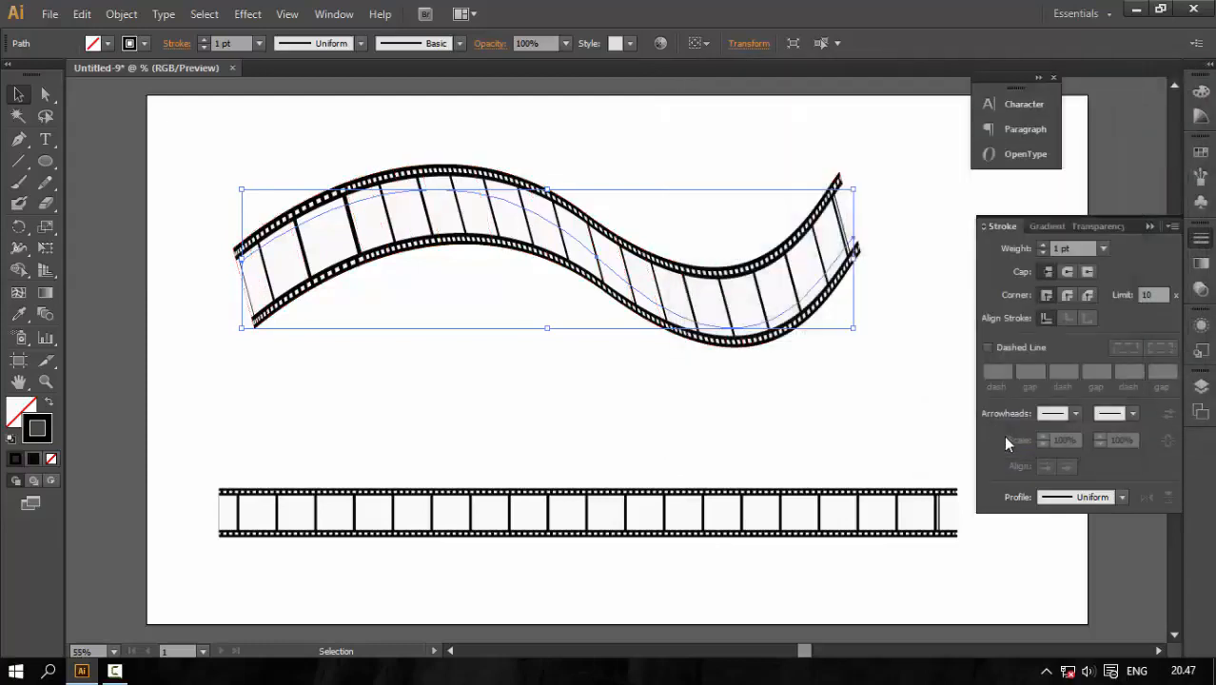
{"action": "left_click", "coordinate": [643, 371]}
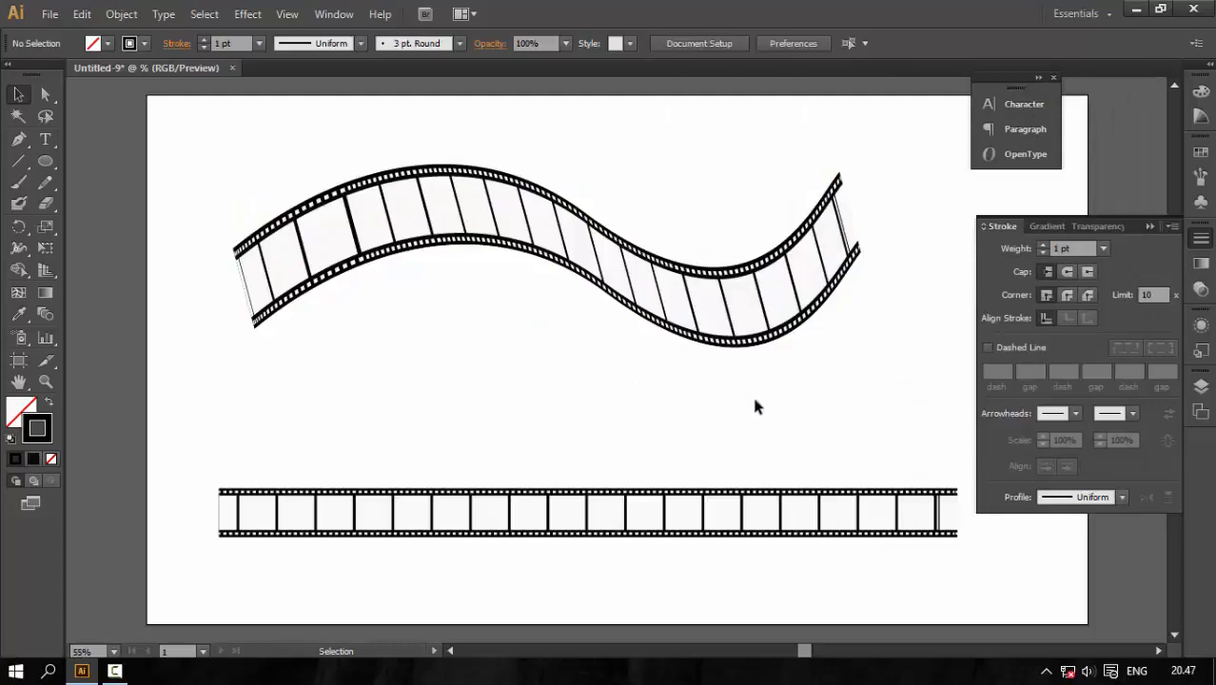